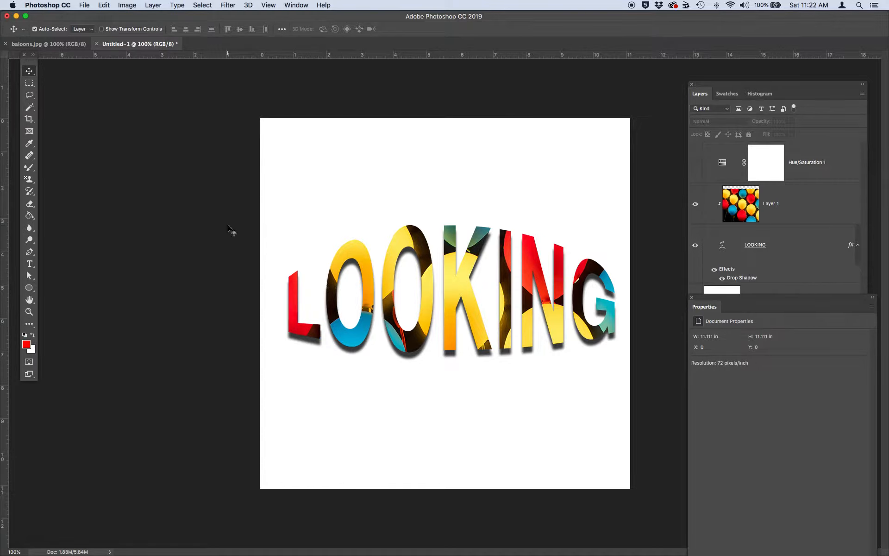
- Create a new 800 x 800 pixel document in RGB Color mode with a white background
click(86, 6)
click(85, 25)
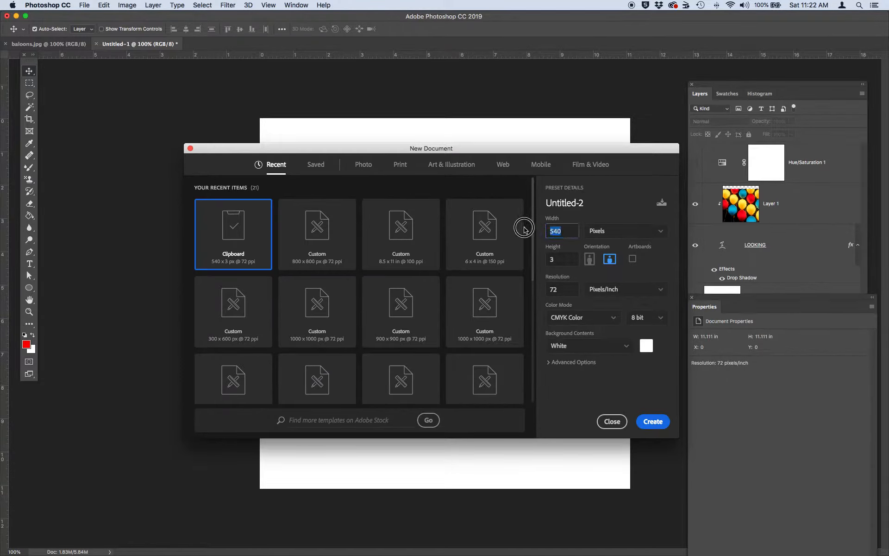
text(800)
key(Tab)
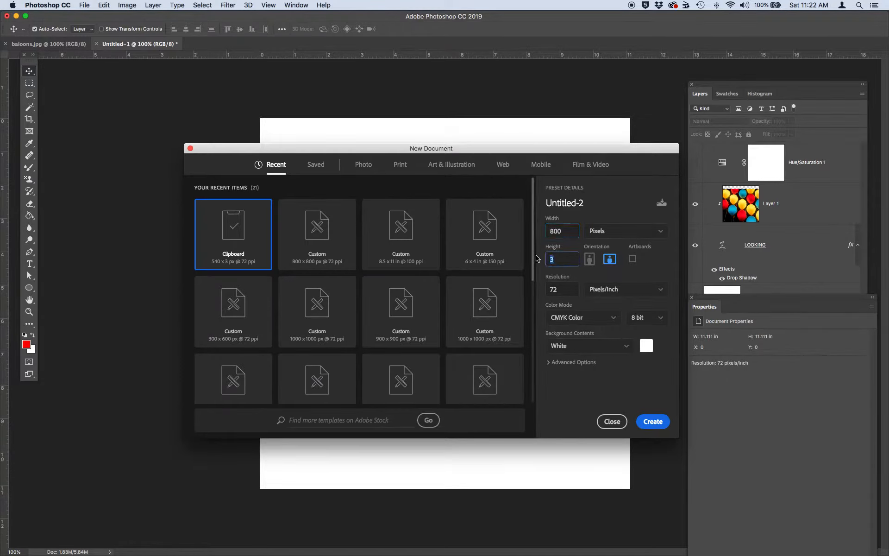
text(800)
key(Tab)
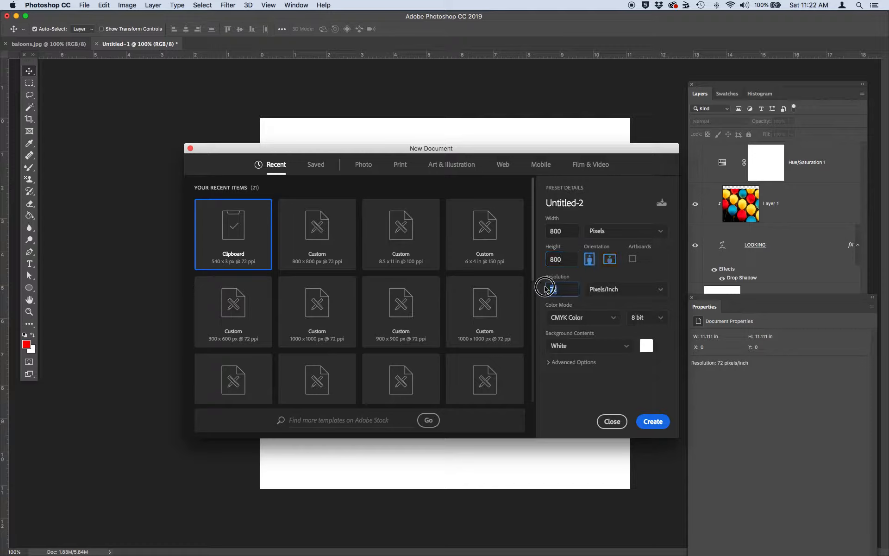
click(600, 318)
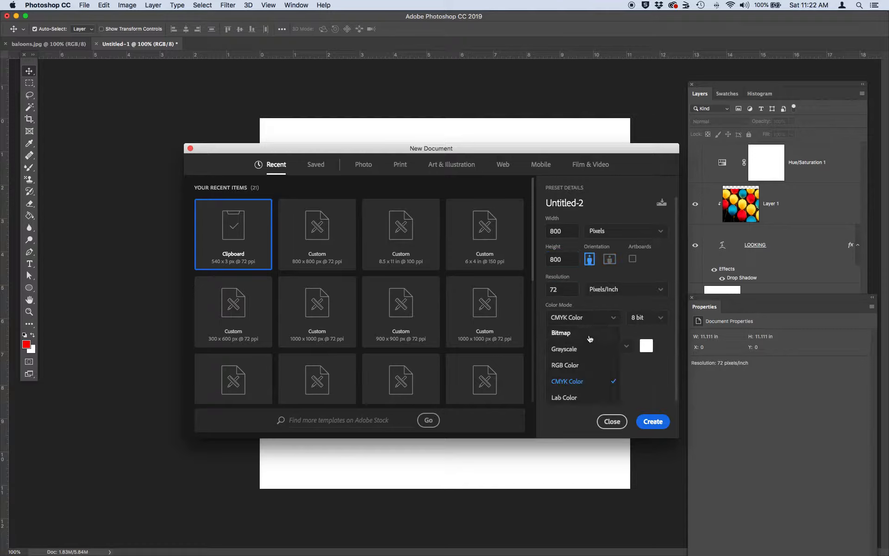
click(584, 366)
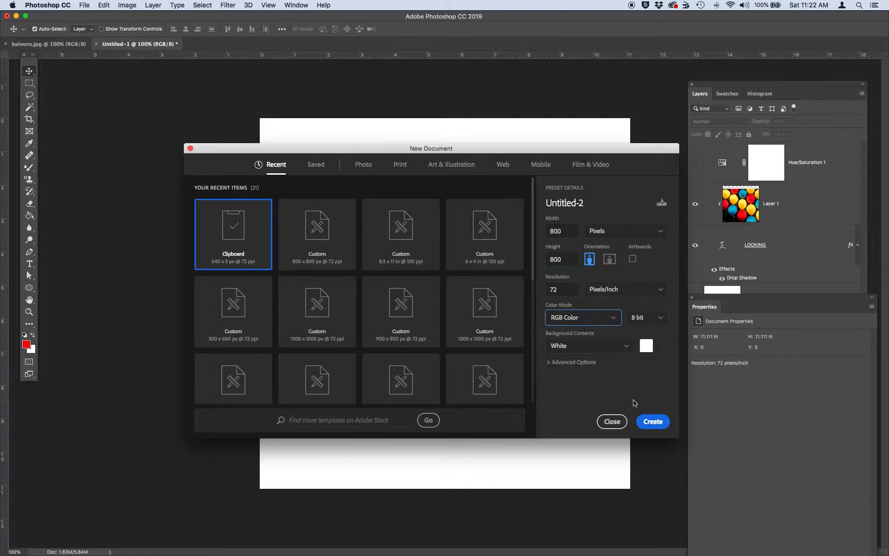
click(653, 421)
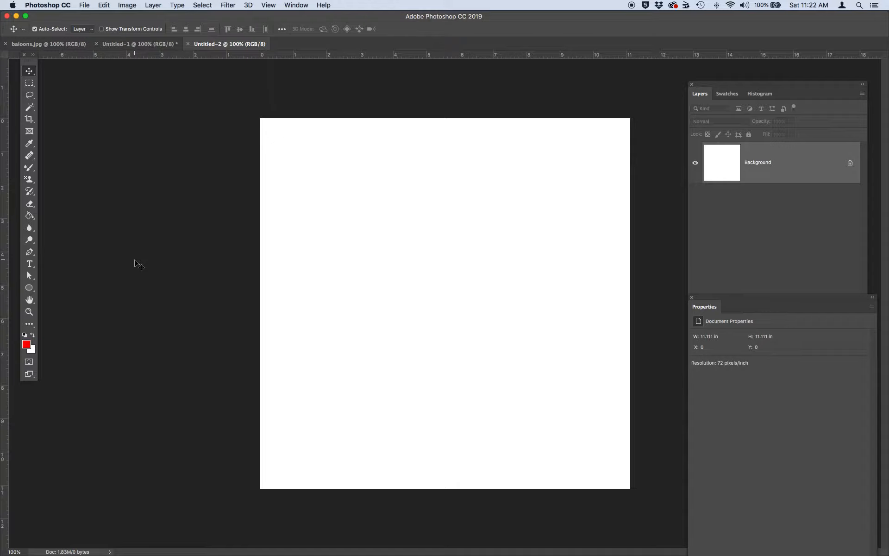
- Set up the Type tool with Helvetica Bold at 120 pt
click(29, 263)
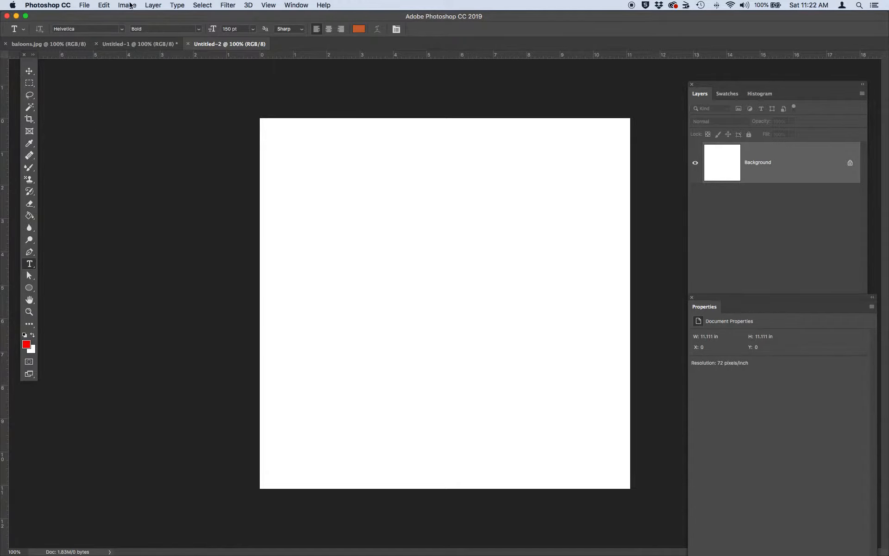
click(121, 29)
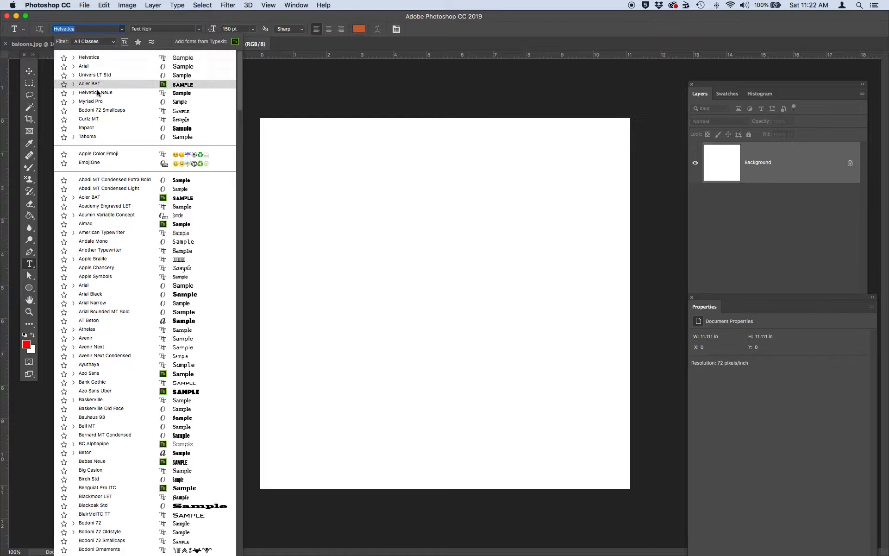
click(97, 58)
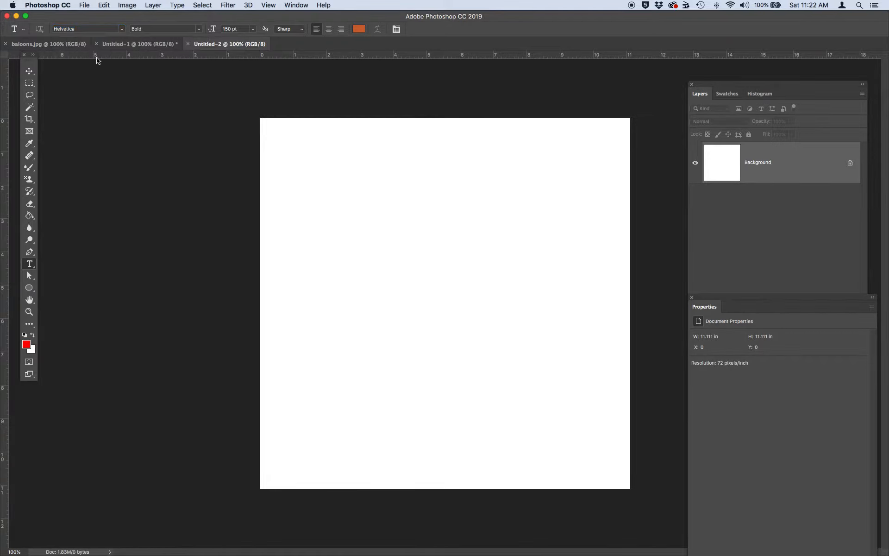
click(196, 31)
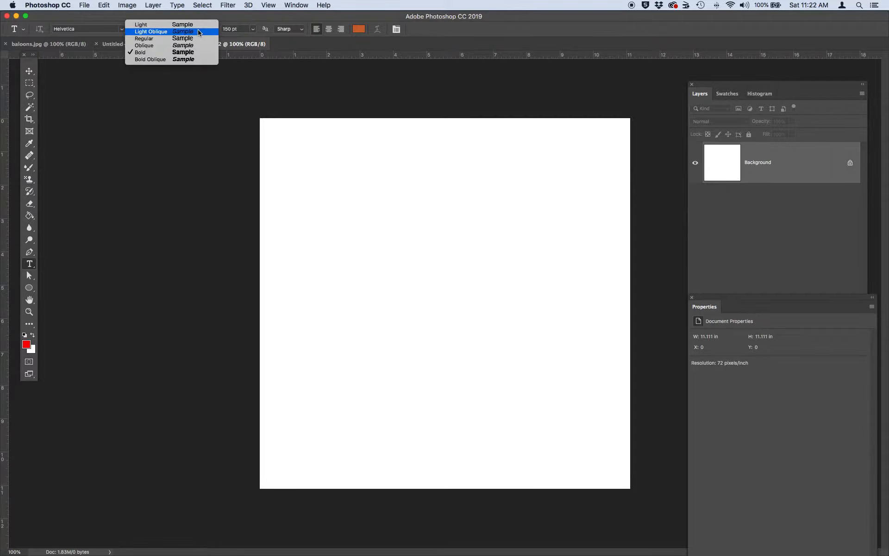
click(184, 55)
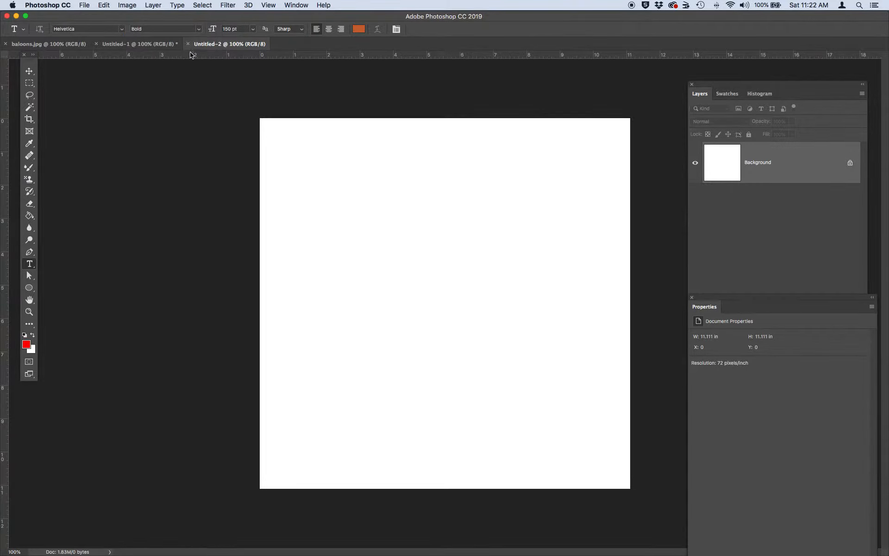
double_click(231, 28)
text(120)
- Add the word "LOOKING" in capitals across the upper middle of the canvas and commit the text
click(308, 276)
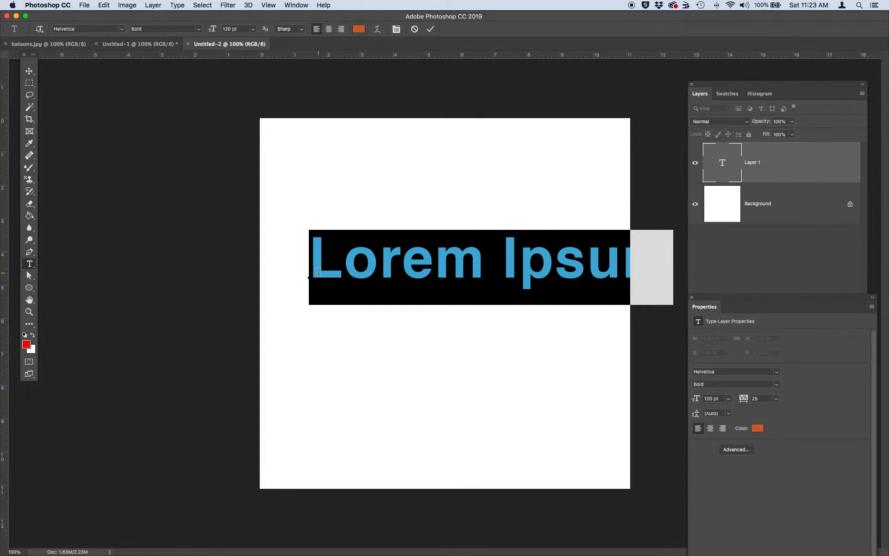
text(Lookin)
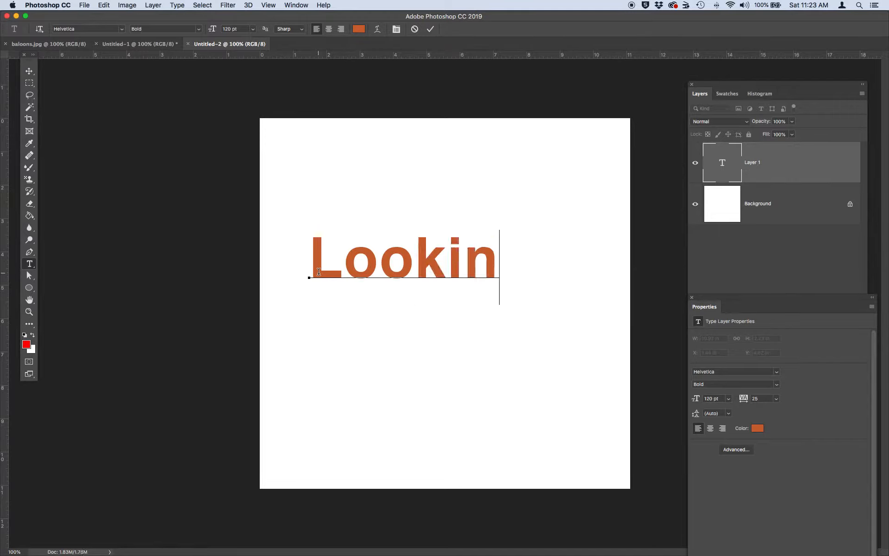
text(g)
key(BackSpace)
key(BackSpace)
key(BackSpace)
key(BackSpace)
key(BackSpace)
key(BackSpace)
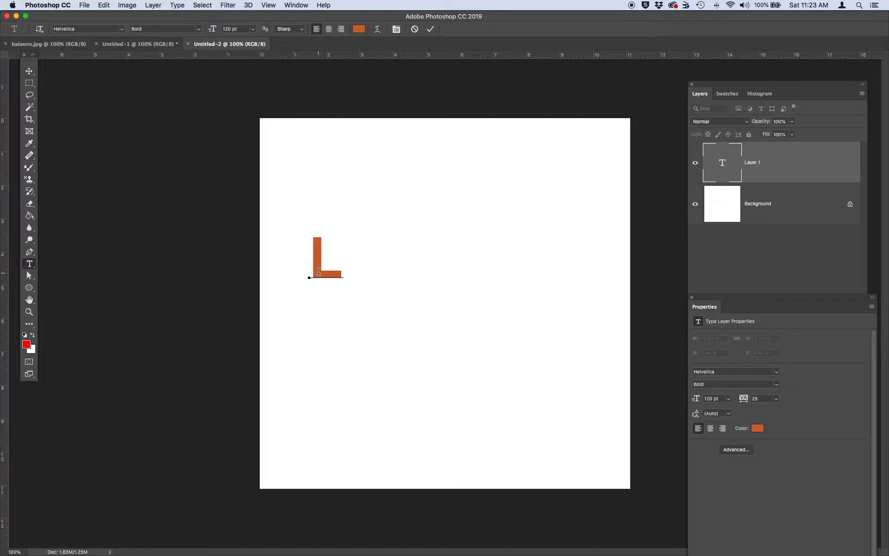
text(OOKING)
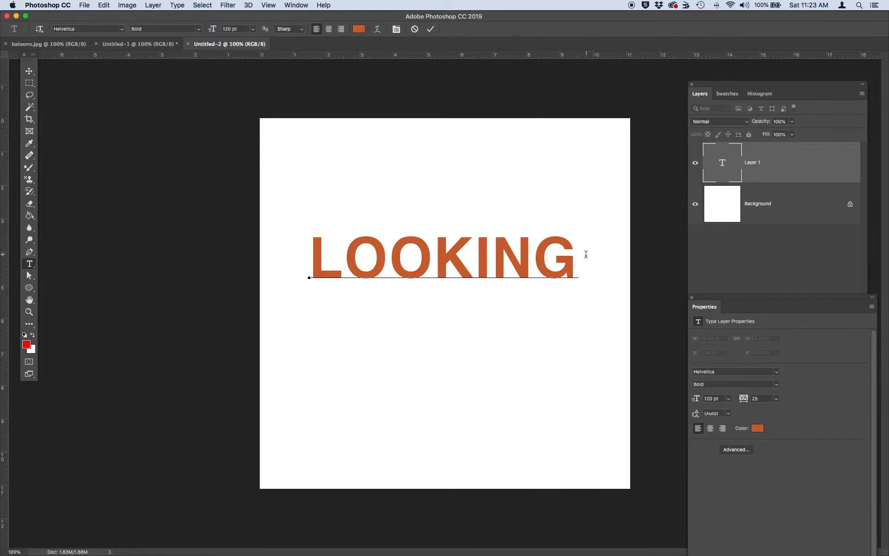
drag(577, 256, 299, 281)
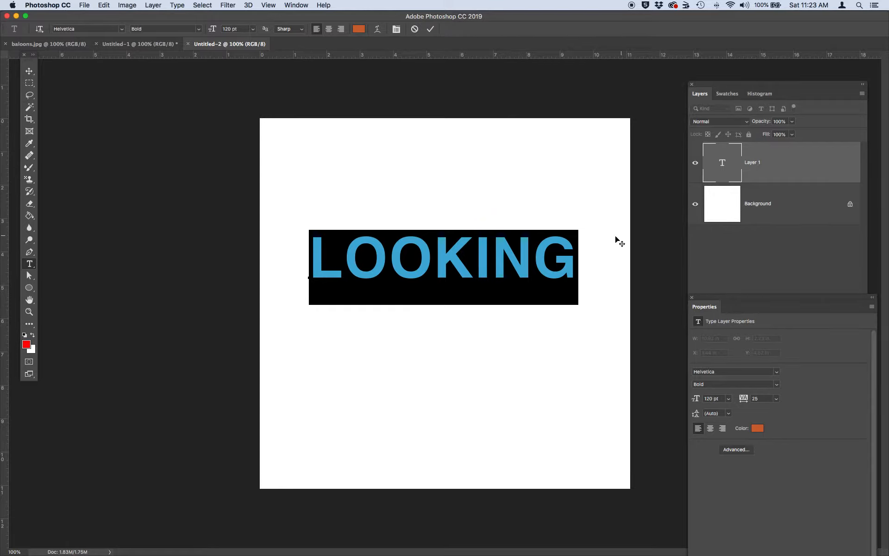
click(29, 71)
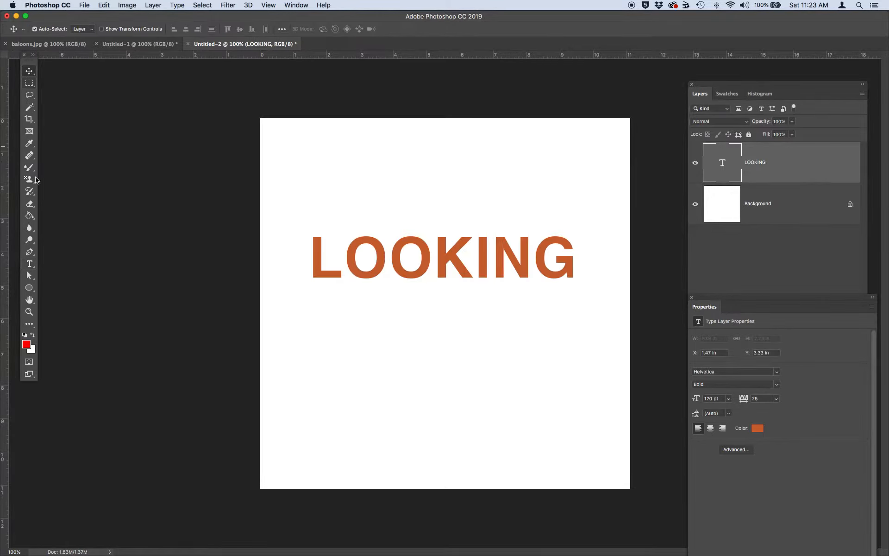
- Change the colour of the whole LOOKING text to black
click(29, 265)
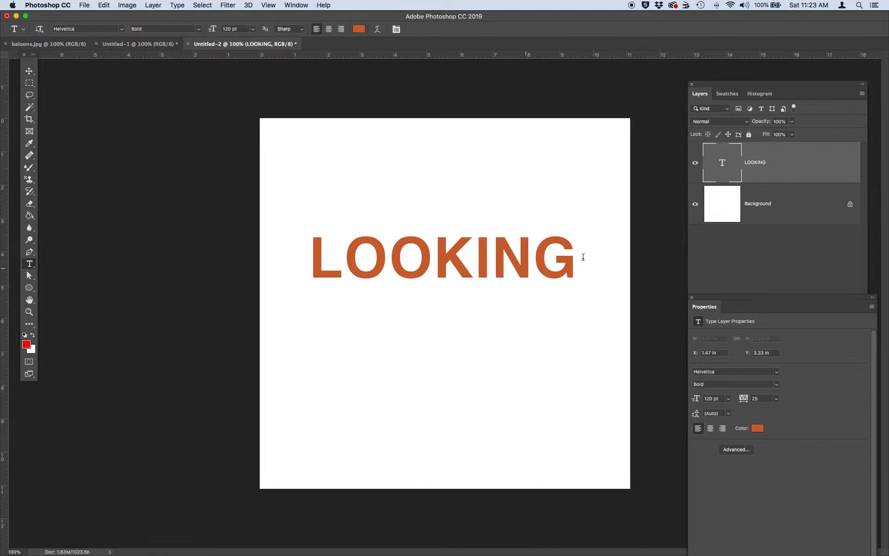
double_click(724, 167)
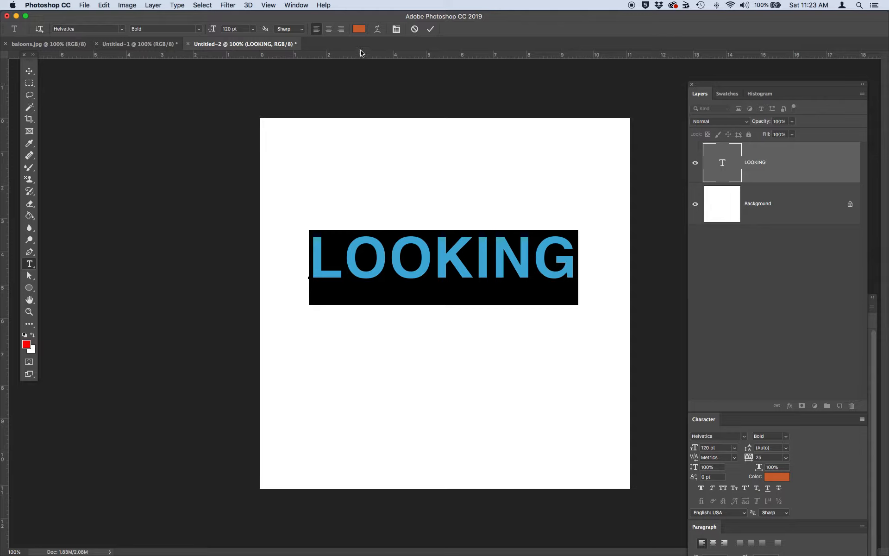
click(358, 29)
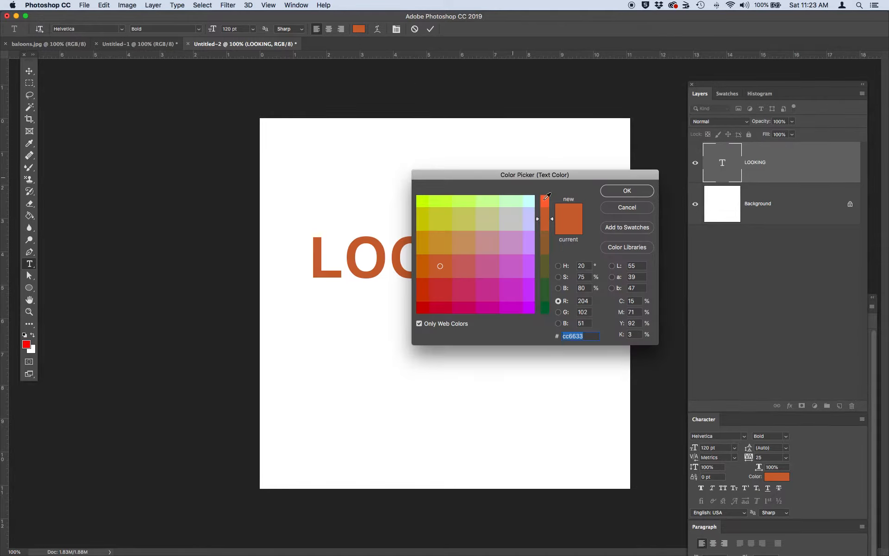
drag(553, 222, 552, 313)
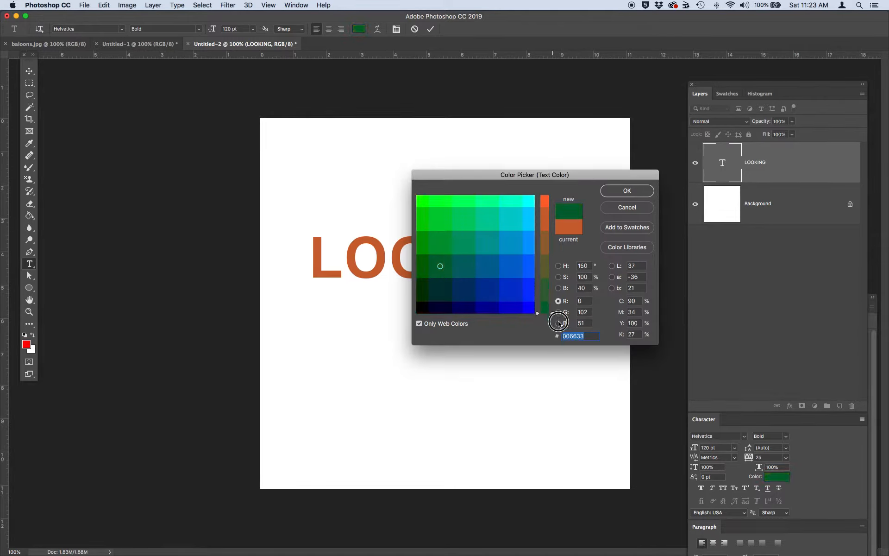
click(418, 310)
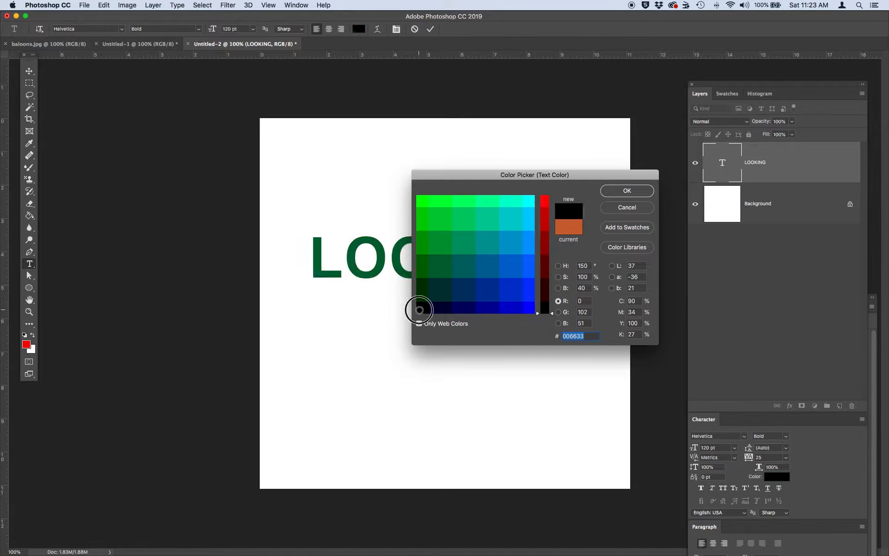
click(624, 192)
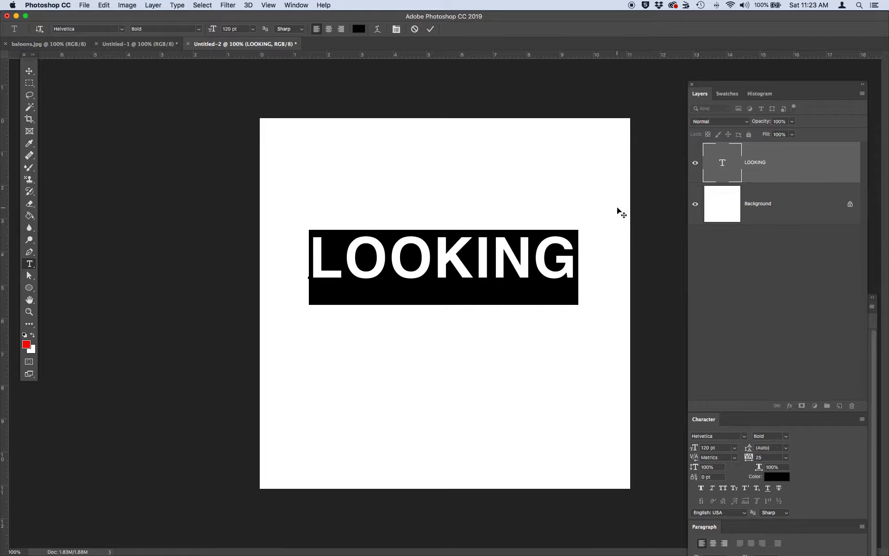
- Detach the character settings beside the canvas and set the tracking of the LOOKING text to 0
drag(704, 421, 662, 148)
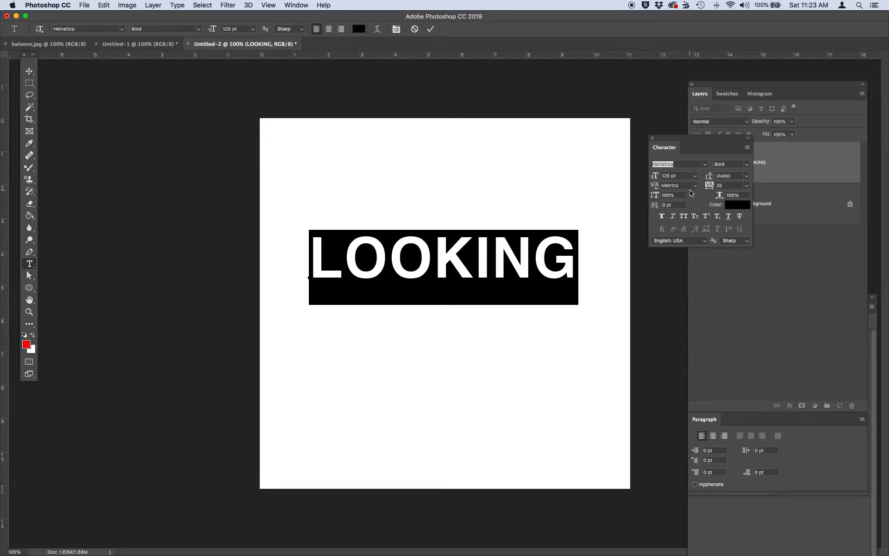
click(745, 186)
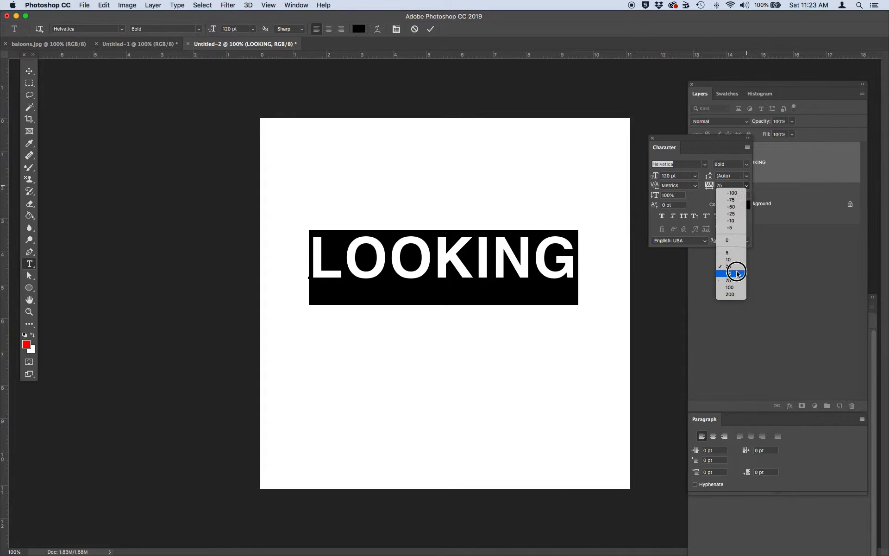
click(736, 240)
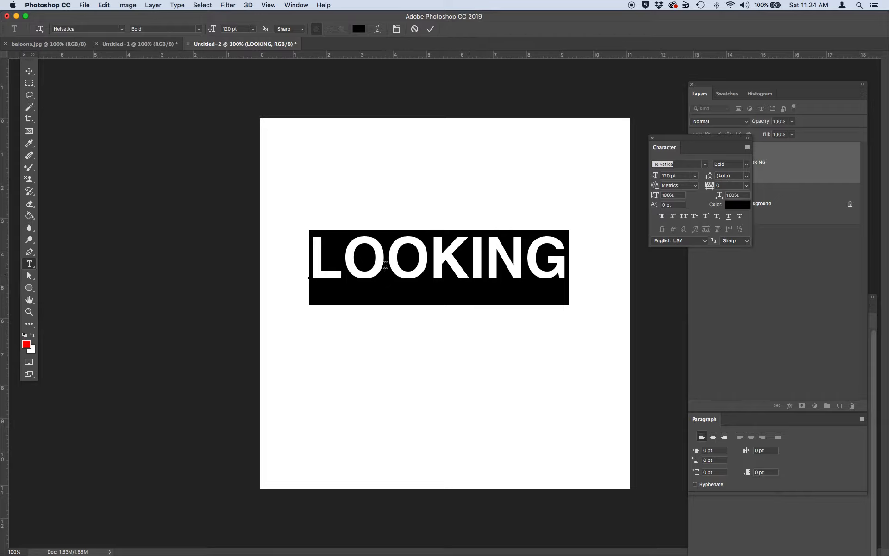
- Set the kerning between the L and the first O to -50
click(347, 267)
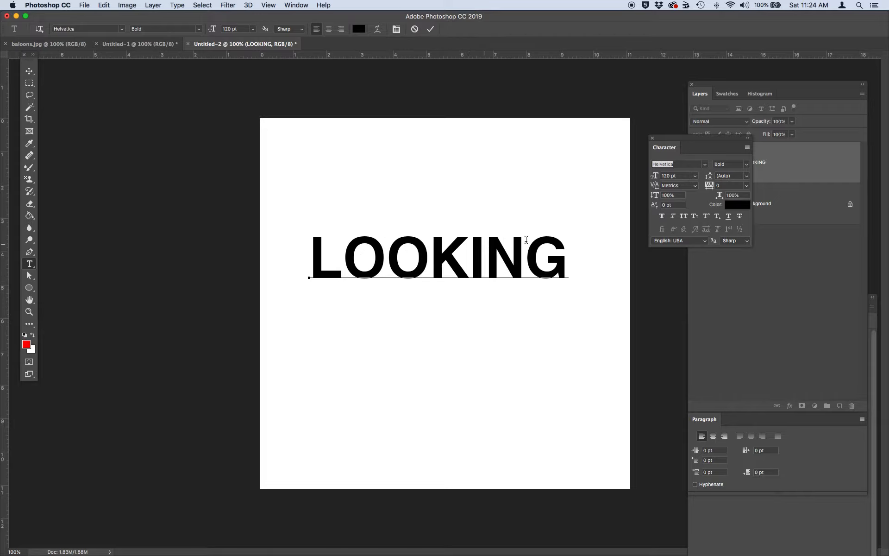
click(695, 185)
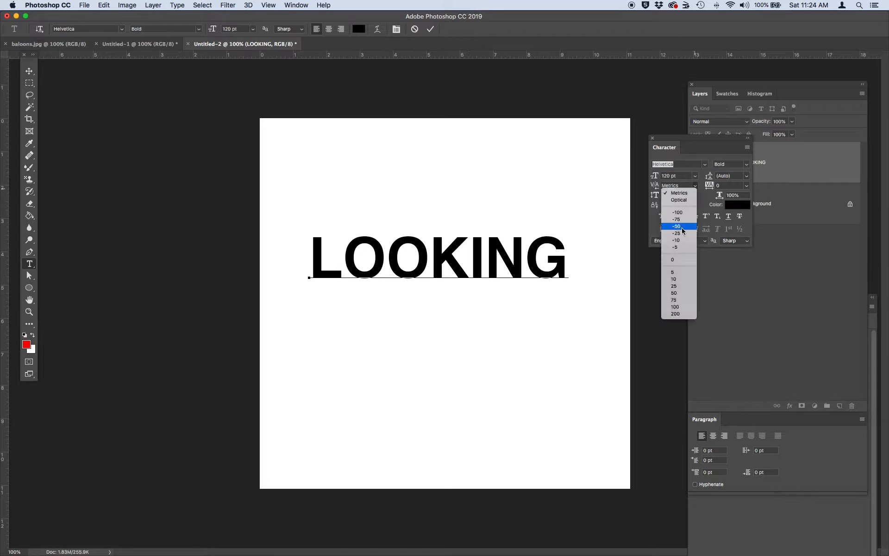
click(677, 240)
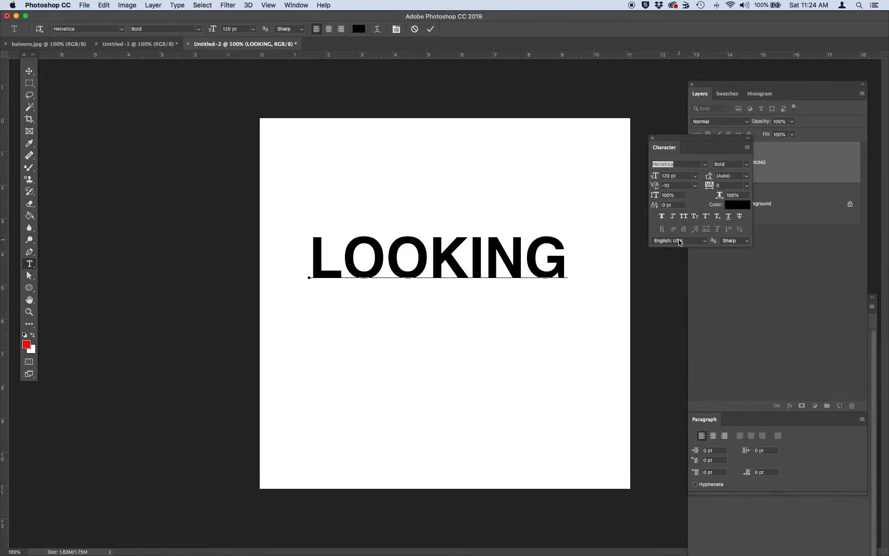
click(695, 186)
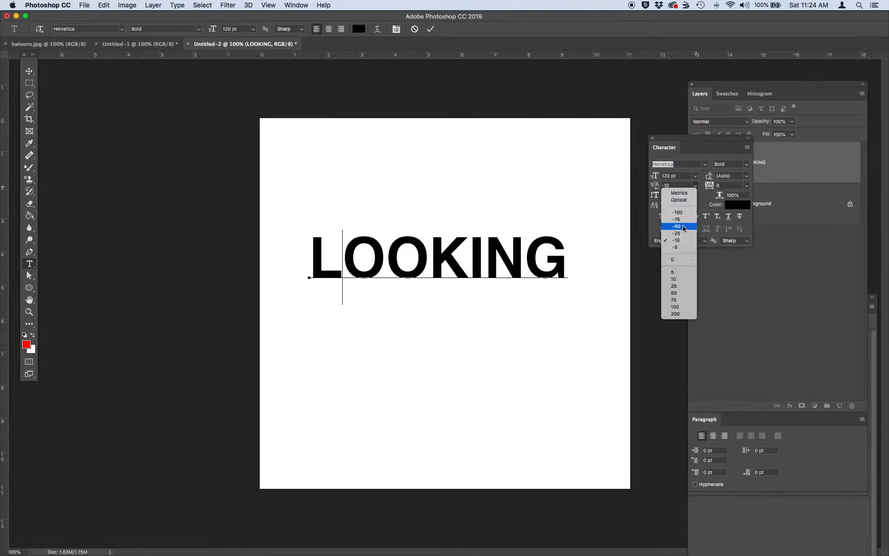
click(678, 193)
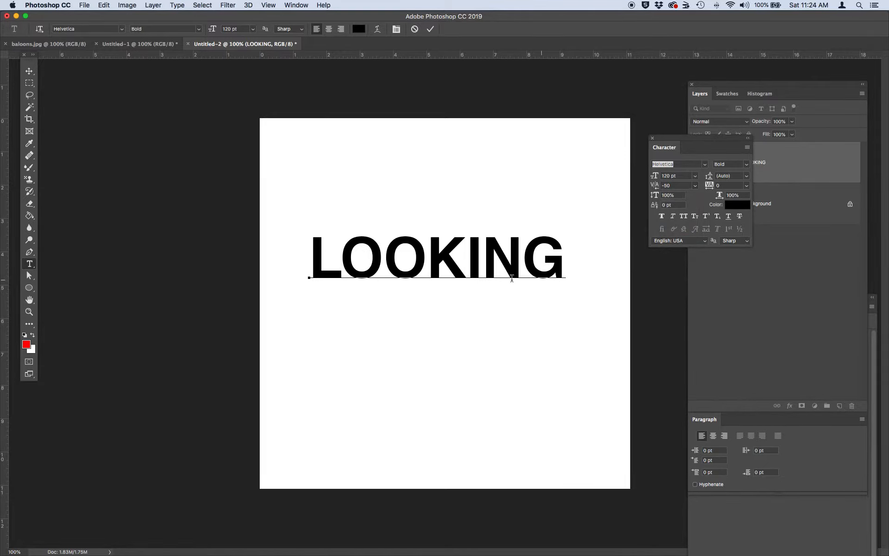
- Set the kerning between the two Os to -50 and between the second O and the K to -25
click(694, 186)
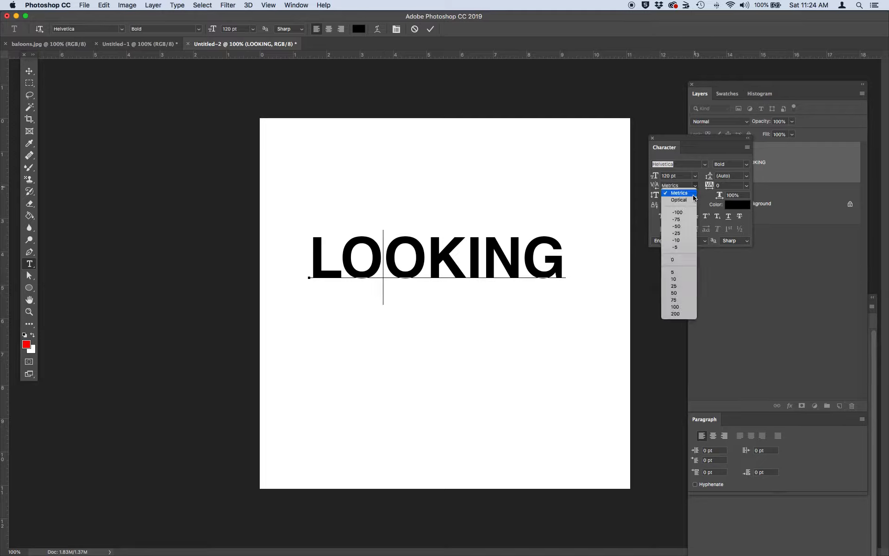
click(687, 226)
click(422, 258)
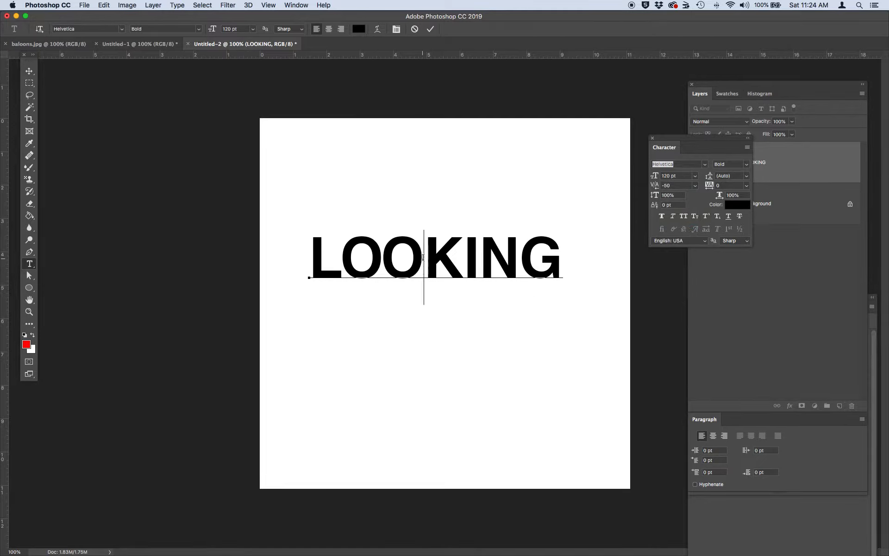
click(695, 186)
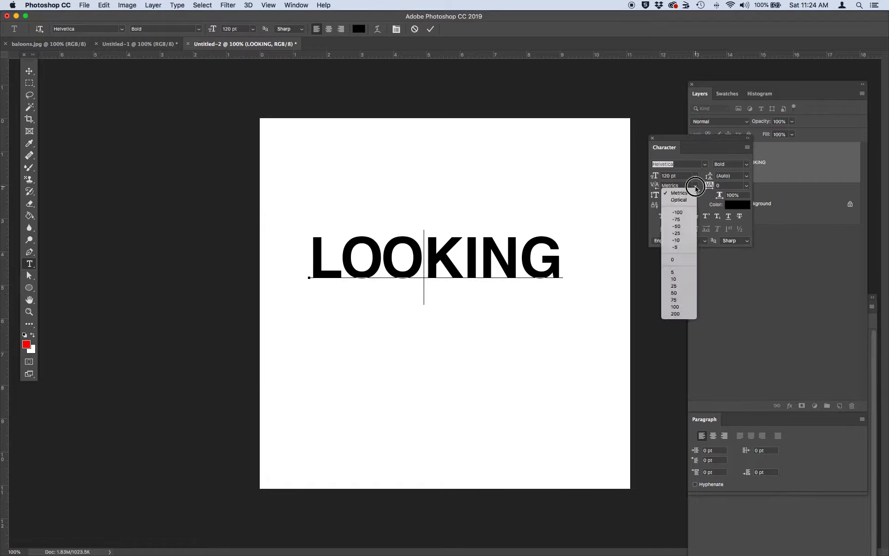
click(687, 233)
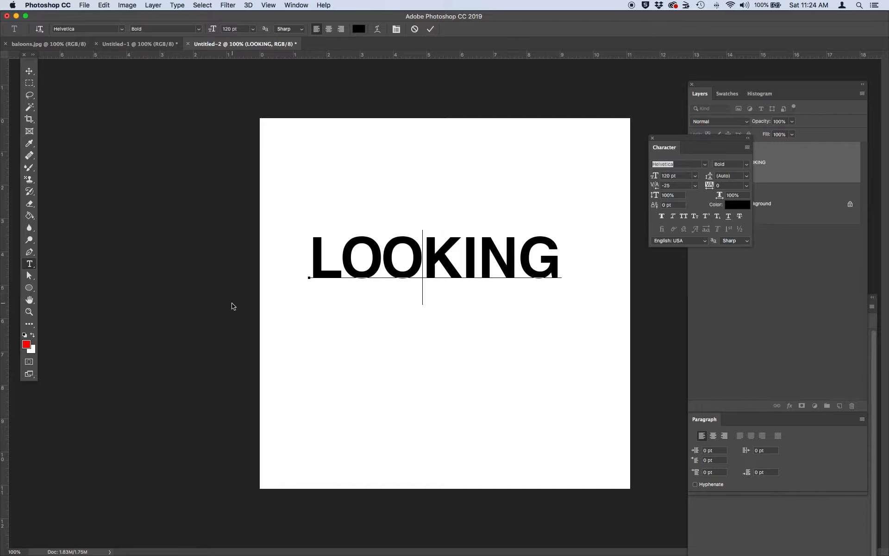
- Add a drop shadow to the LOOKING text with distance 8 px, spread 16% and size 9 px
click(29, 71)
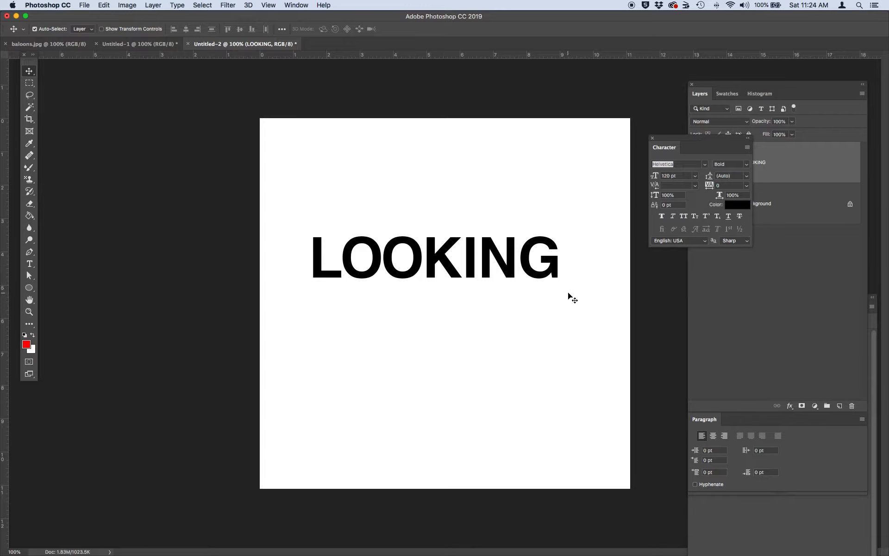
click(806, 279)
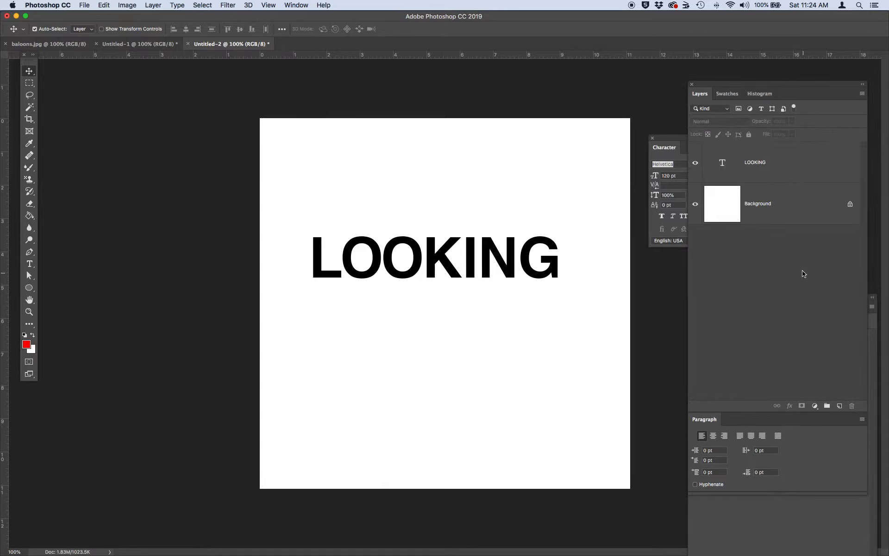
click(764, 163)
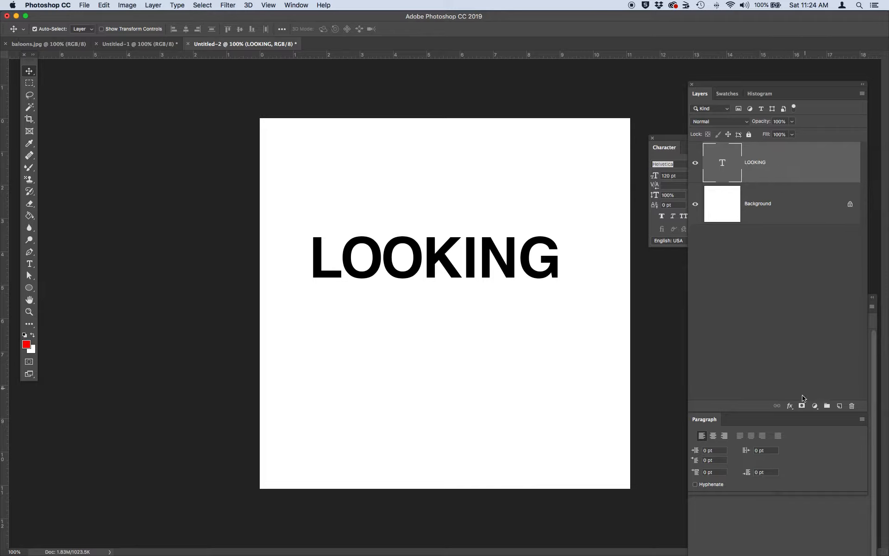
click(790, 406)
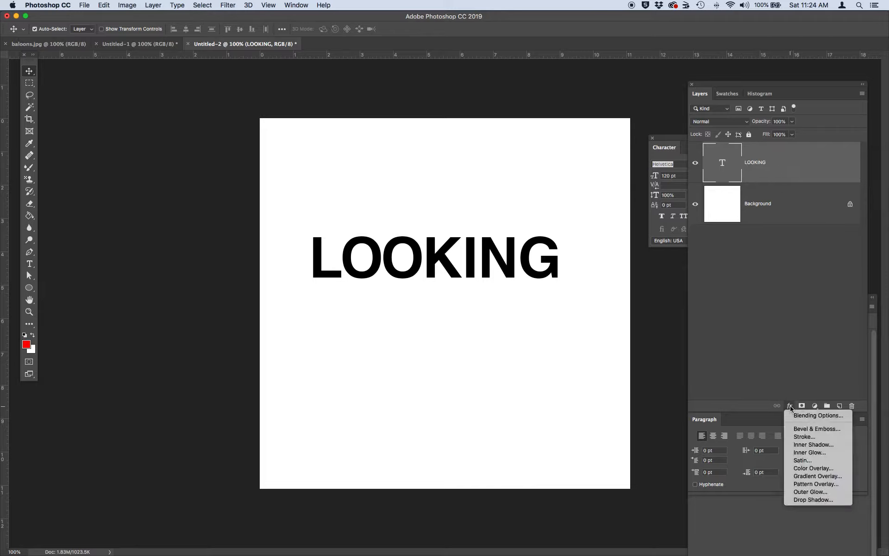
click(796, 500)
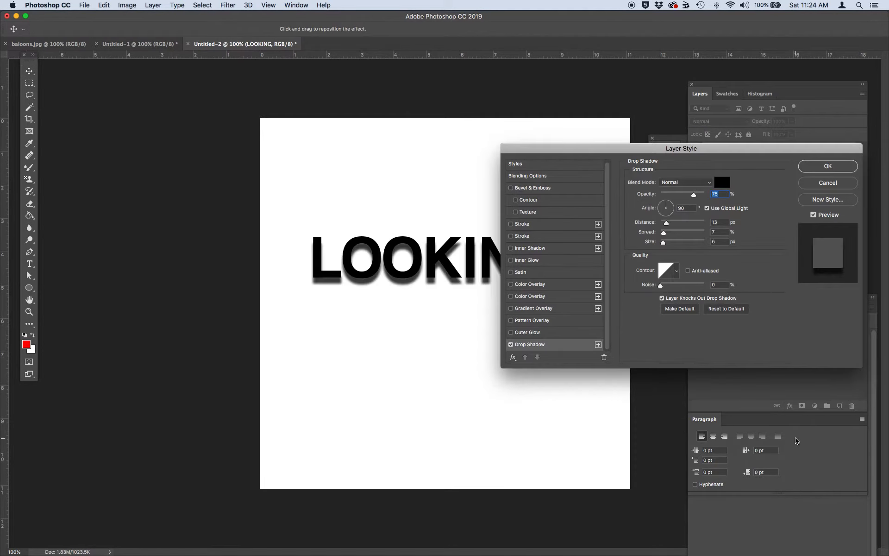
drag(667, 224, 665, 242)
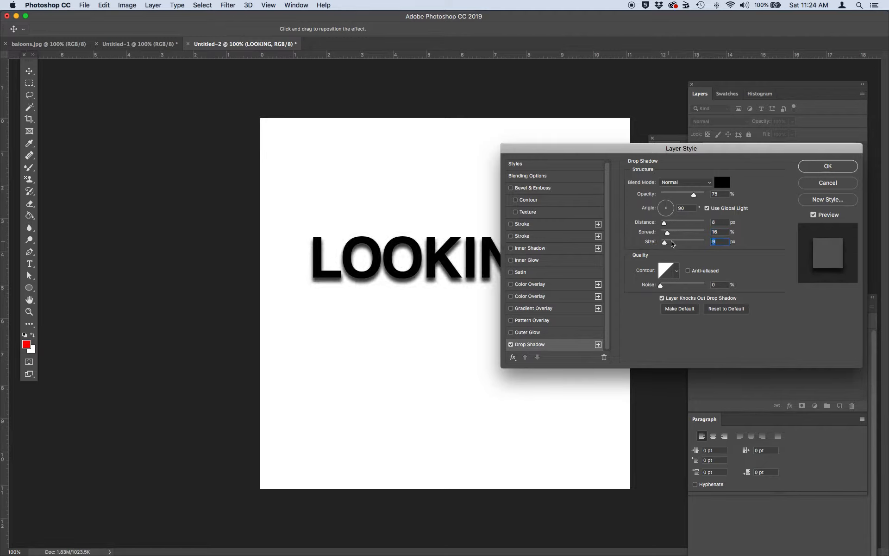
click(825, 168)
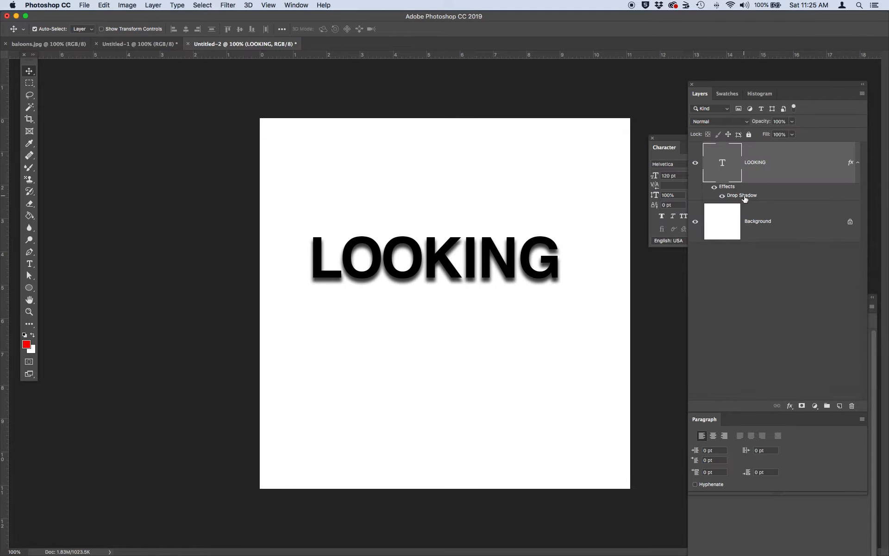
- Toggle the LOOKING layer's effects off and on to compare the text with and without its drop shadow
click(715, 188)
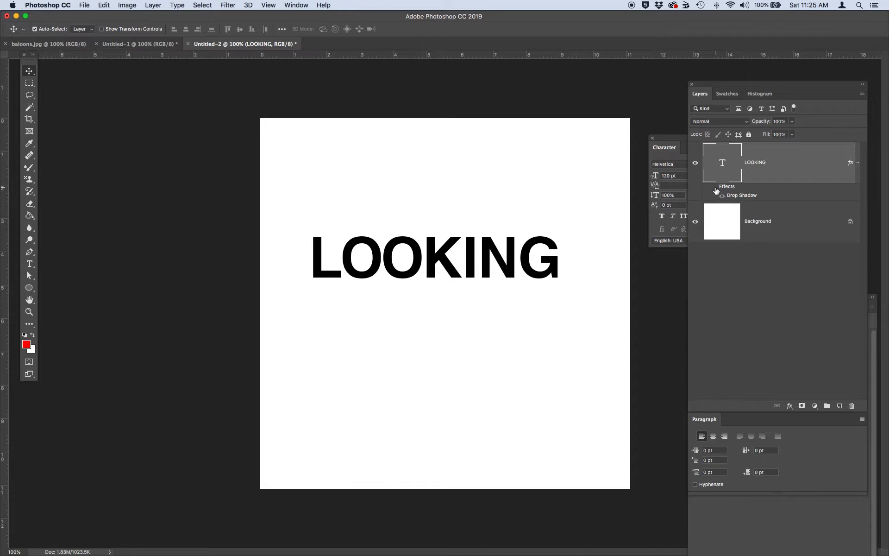
click(715, 189)
click(716, 188)
click(715, 188)
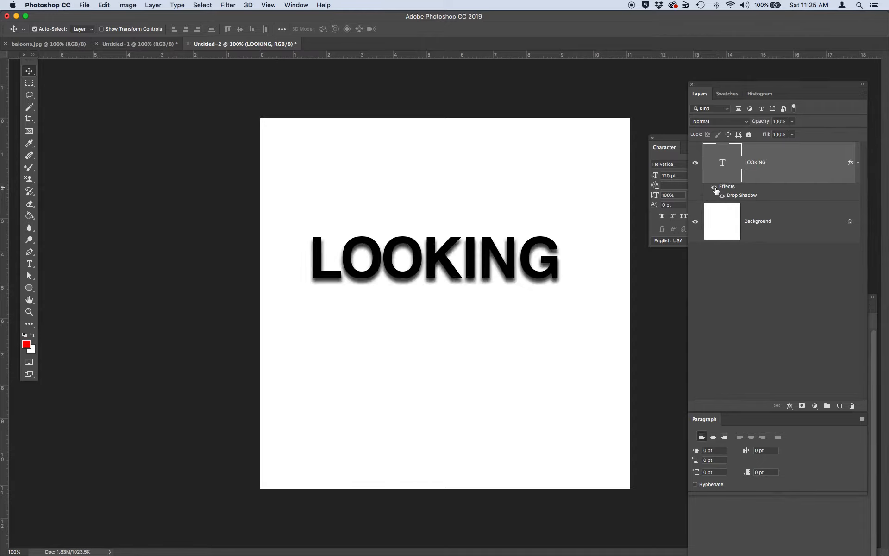
click(715, 189)
click(715, 189)
- Warp the LOOKING text with a horizontal Bulge at +50% bend and move it slightly lower on the canvas
double_click(722, 166)
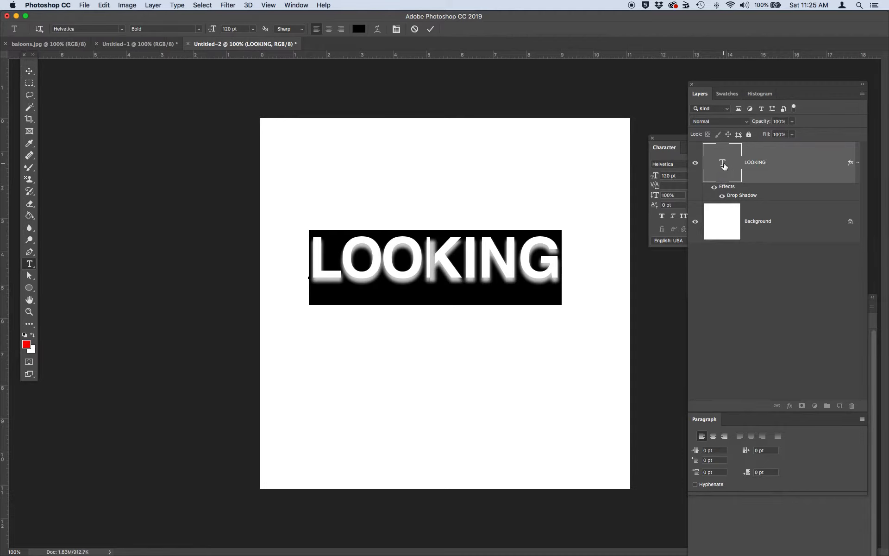
click(377, 31)
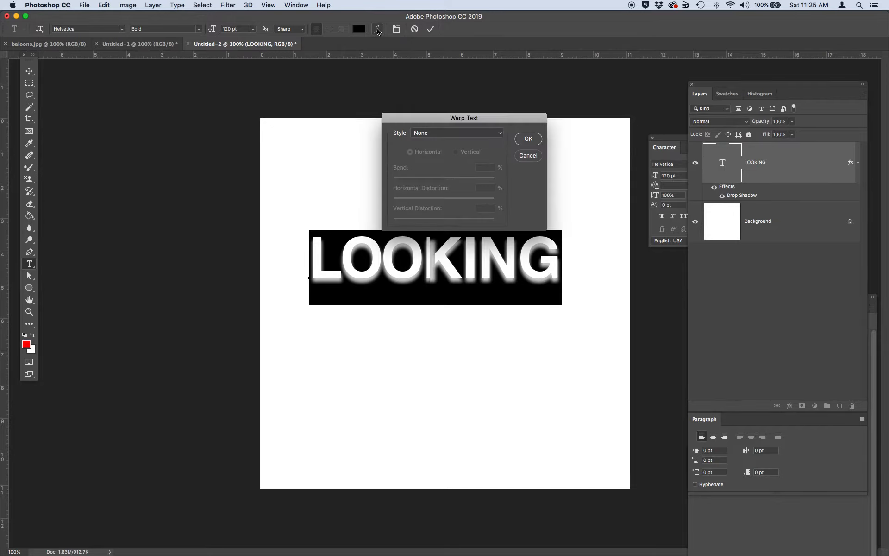
click(439, 133)
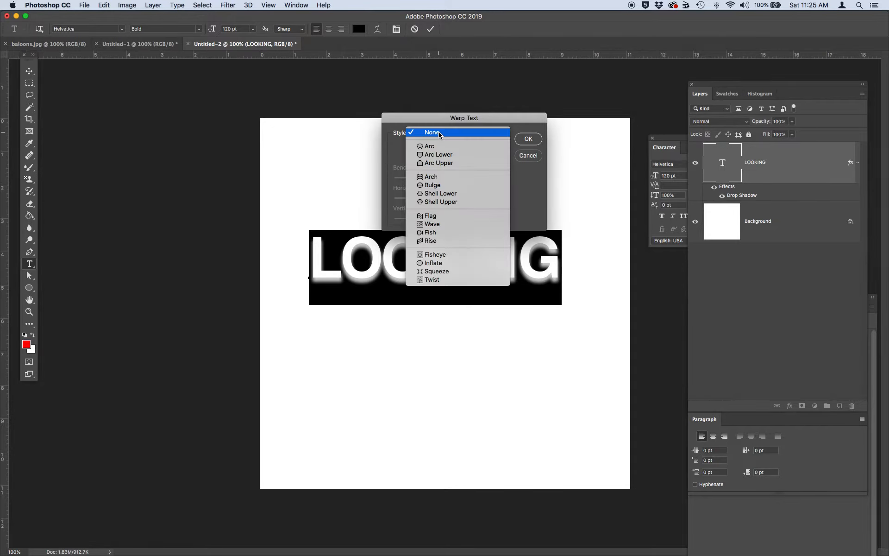
click(437, 185)
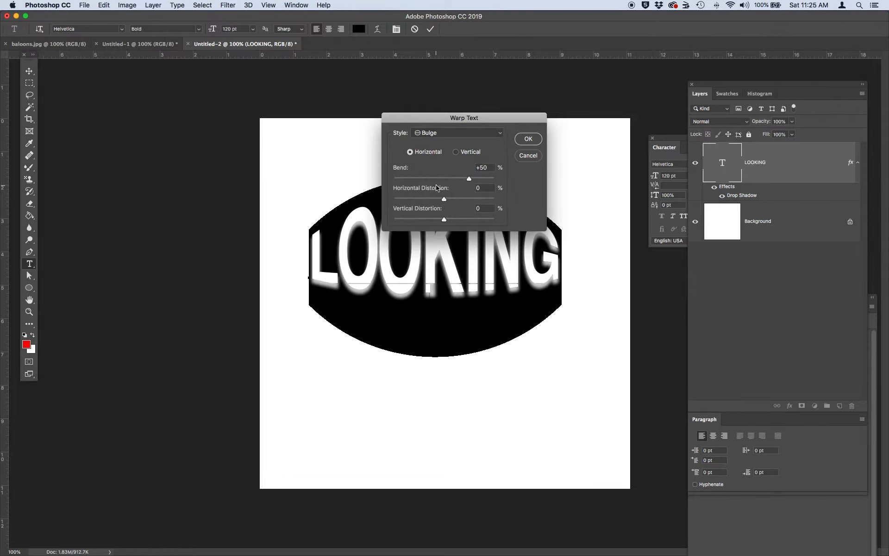
click(528, 140)
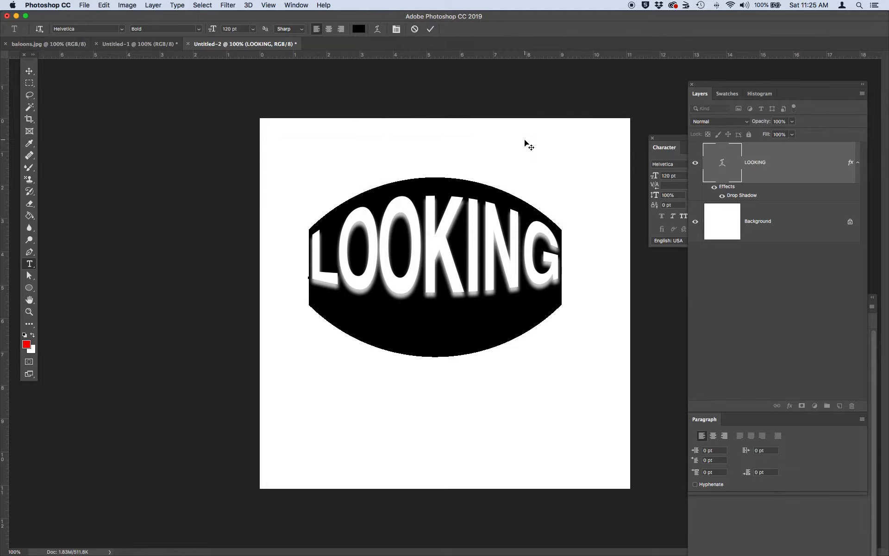
click(29, 71)
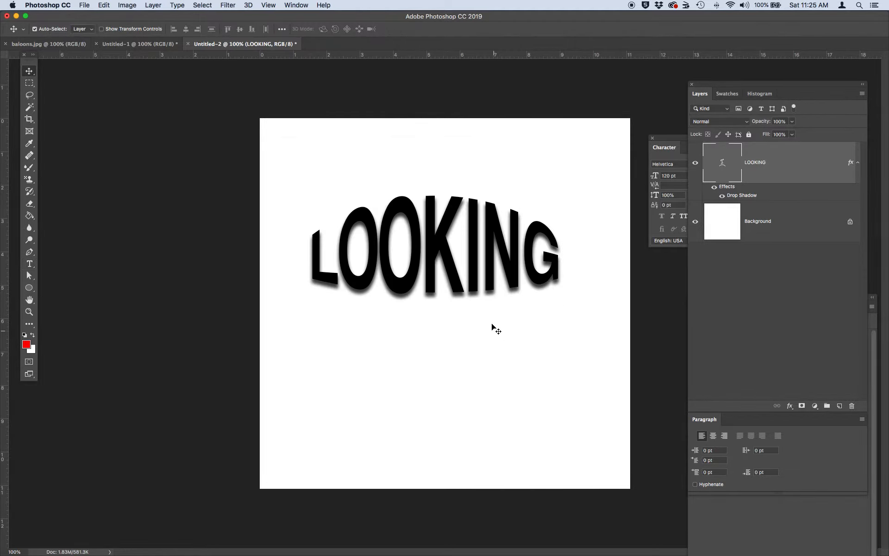
drag(459, 291, 472, 316)
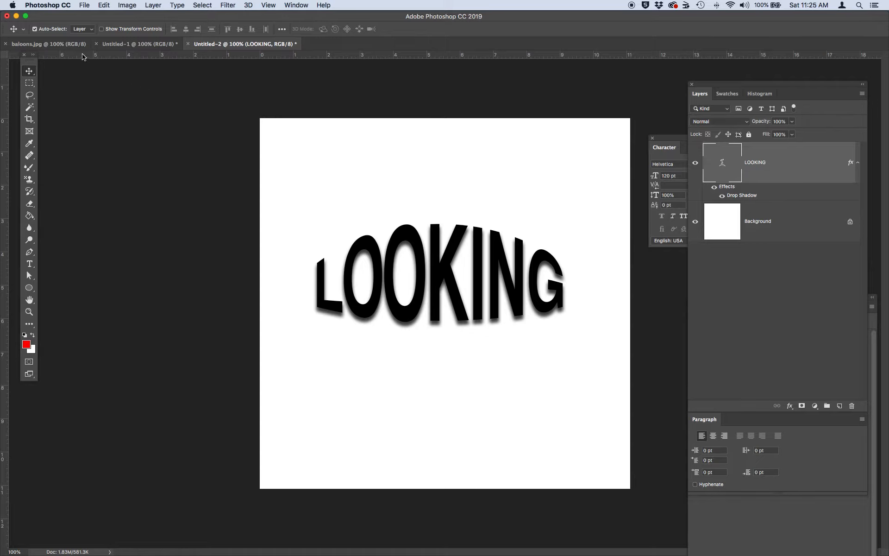
- Show baloons.jpg and Untitled-2 in a 2-up horizontal arrangement and copy the balloon image into Untitled-2 above the text
click(59, 46)
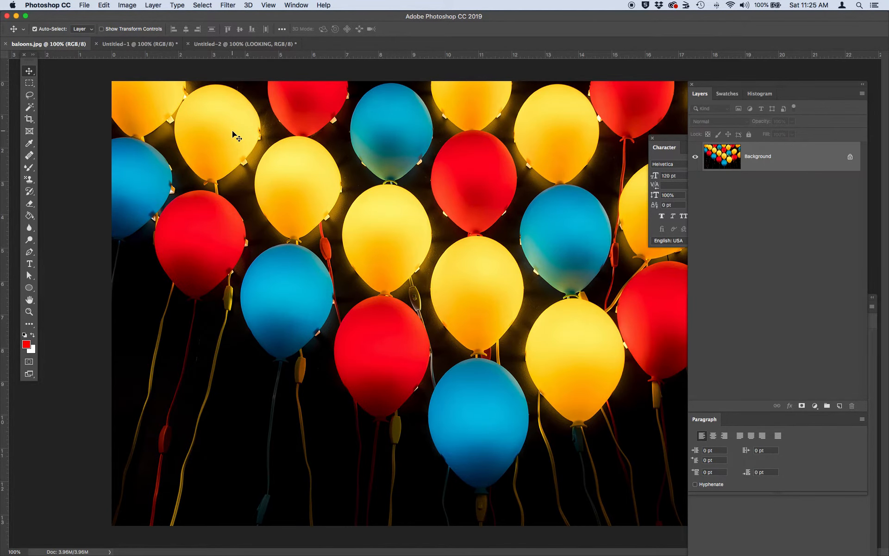
click(294, 4)
mouse_move(352, 17)
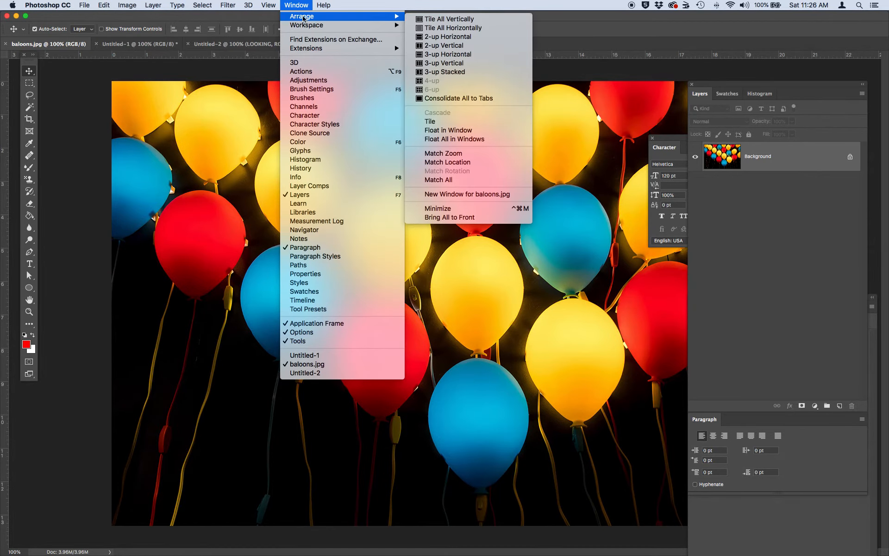
click(476, 37)
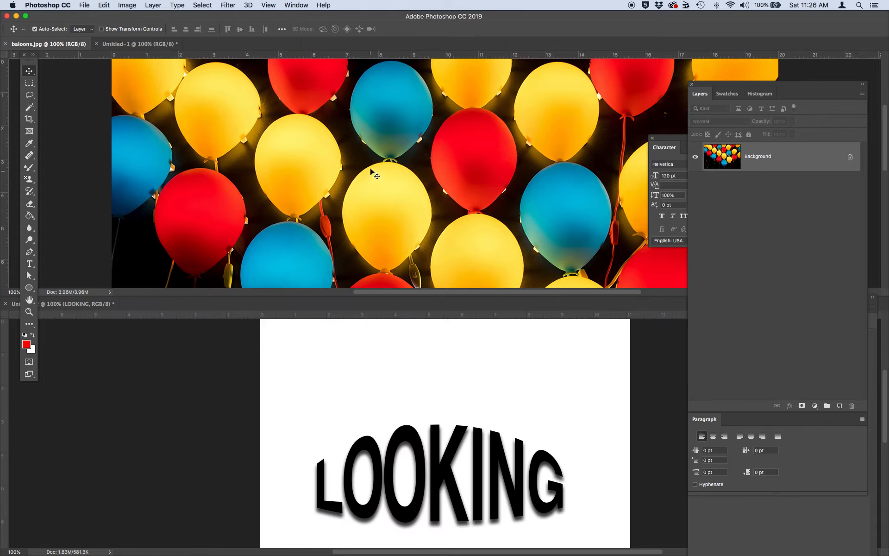
click(309, 143)
drag(308, 143, 361, 405)
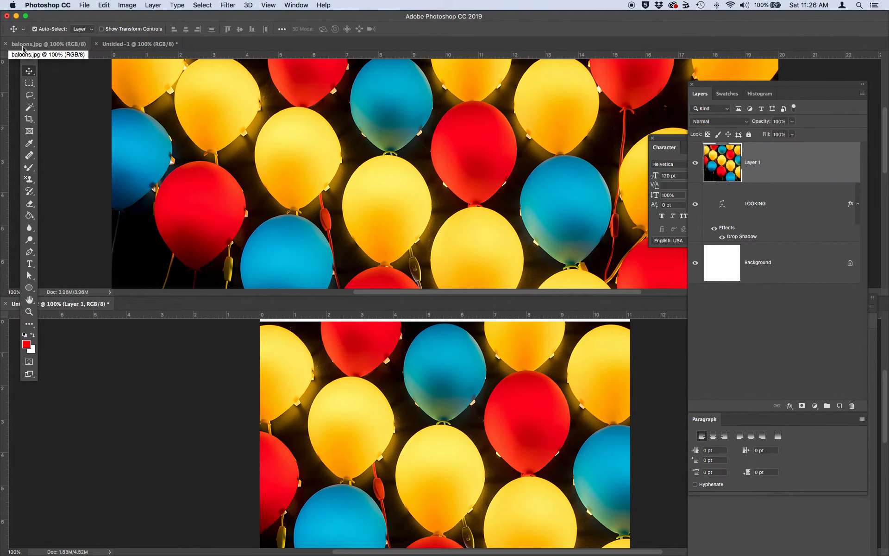
- Close baloons.jpg and place Untitled-2 in its own floating window, enlarged to show the whole canvas
click(6, 44)
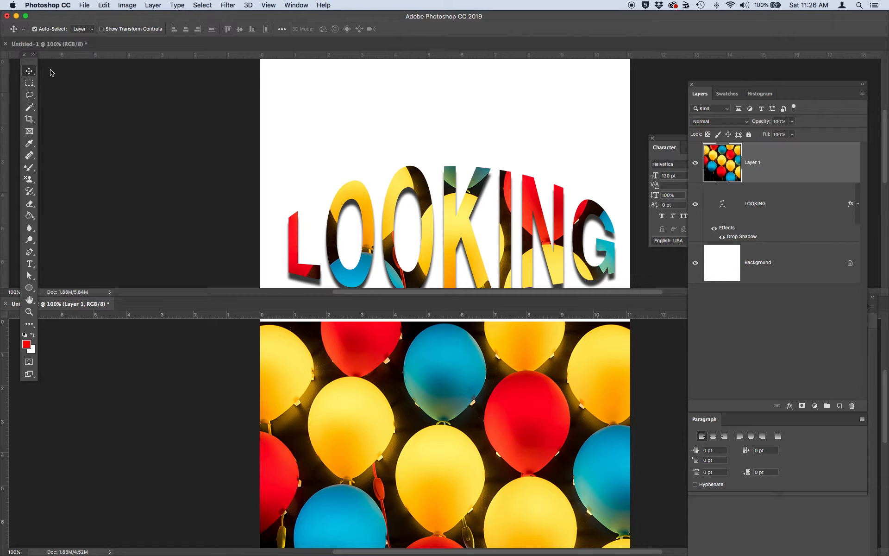
drag(209, 302, 183, 69)
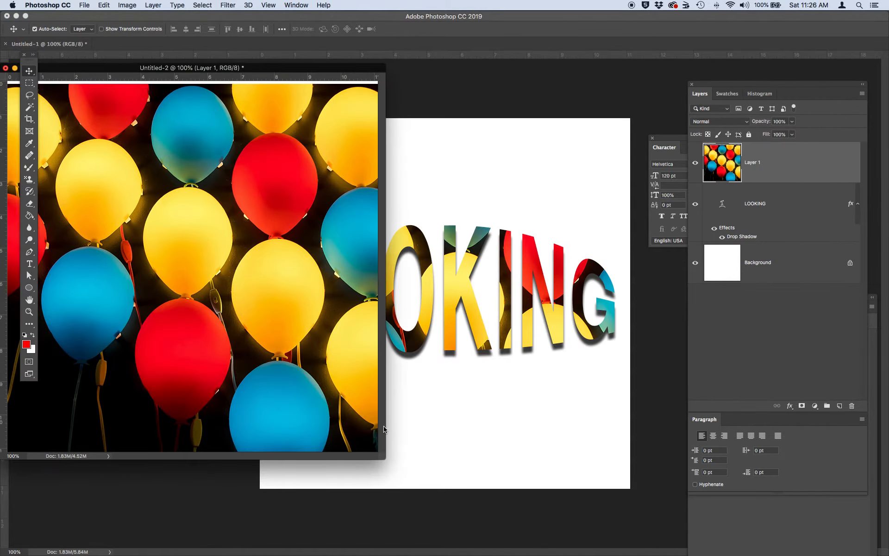
drag(382, 460, 808, 536)
- Move the balloon image up to cover the whole canvas and rename its layer Baloons
drag(481, 356, 485, 345)
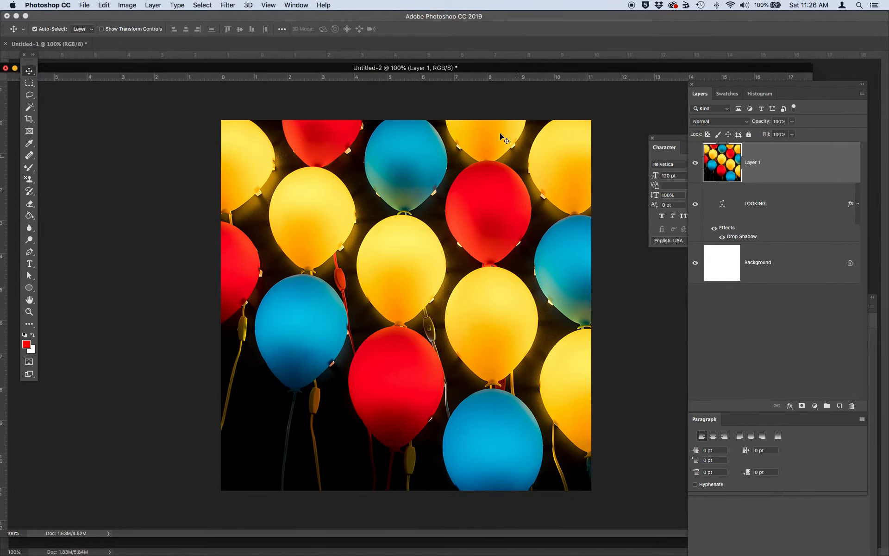
double_click(753, 163)
text(Baloons)
click(790, 167)
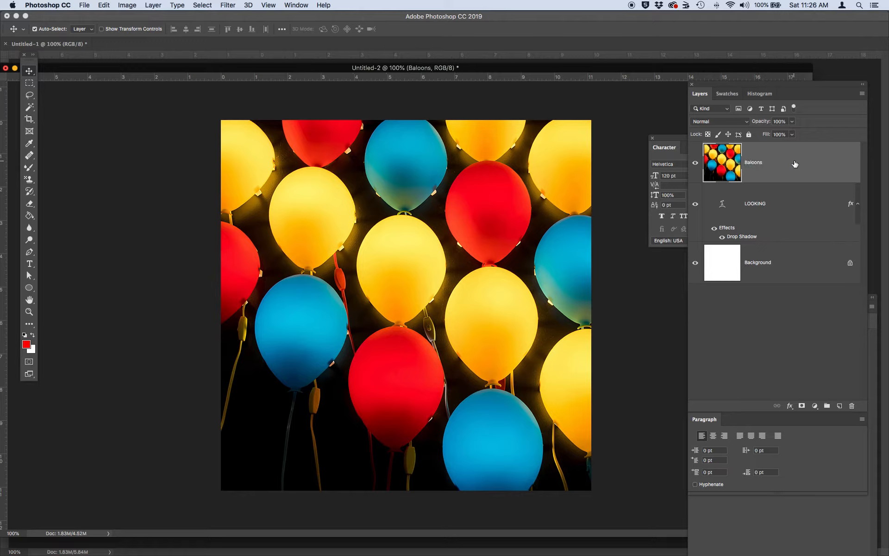
- Add a Vibrance adjustment layer above the Baloons layer
click(816, 406)
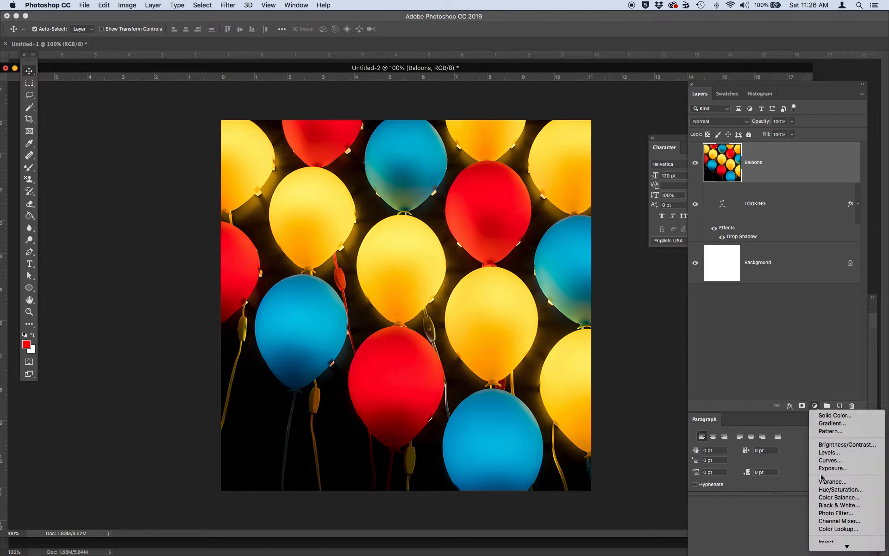
click(839, 481)
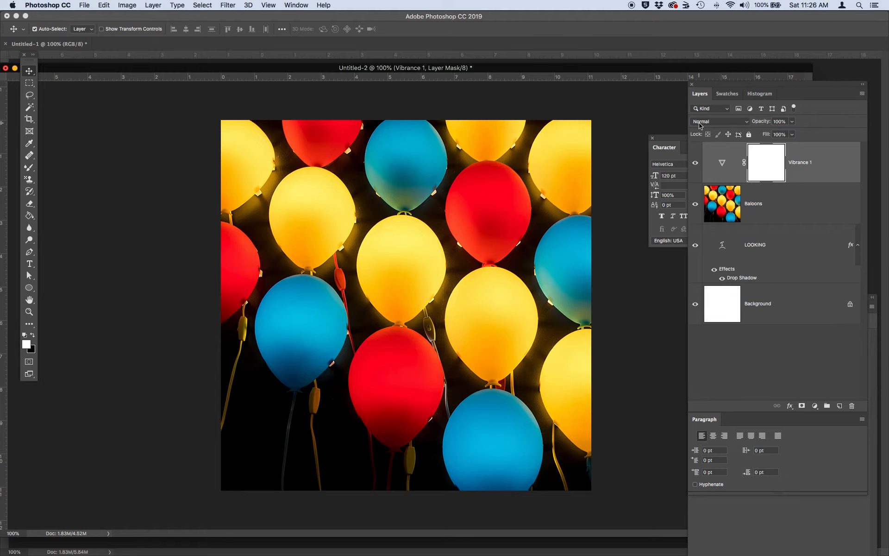
click(298, 5)
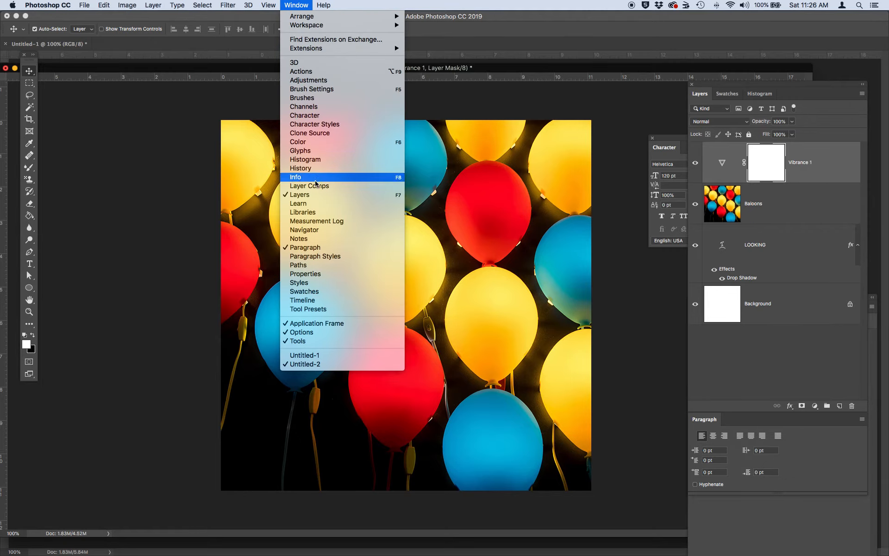
click(297, 4)
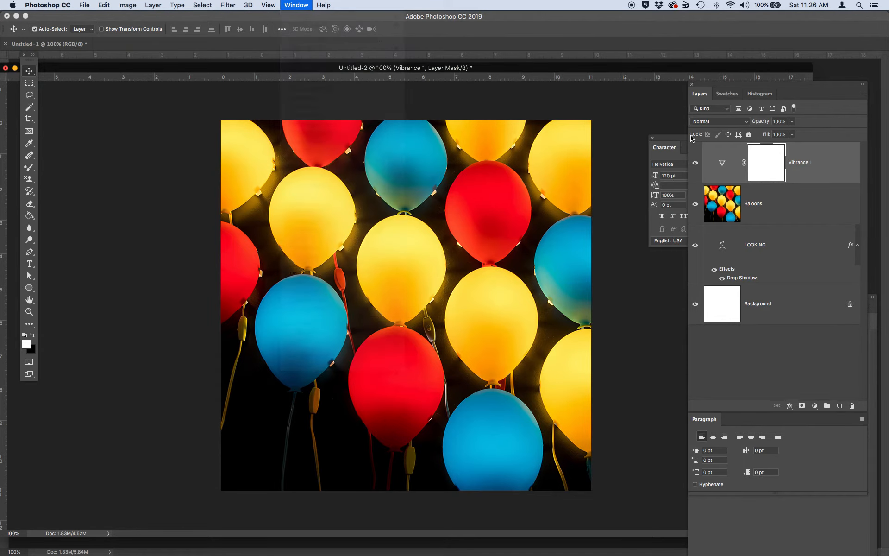
double_click(801, 162)
double_click(836, 168)
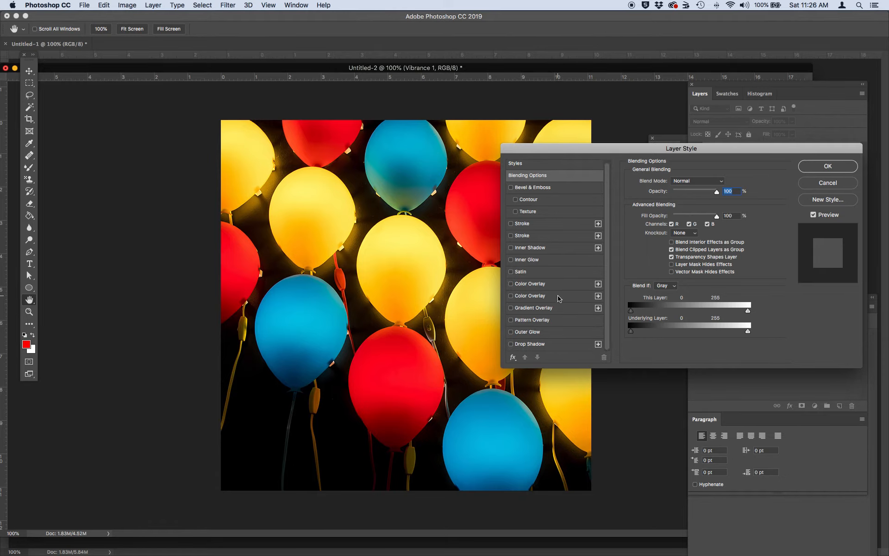
click(827, 182)
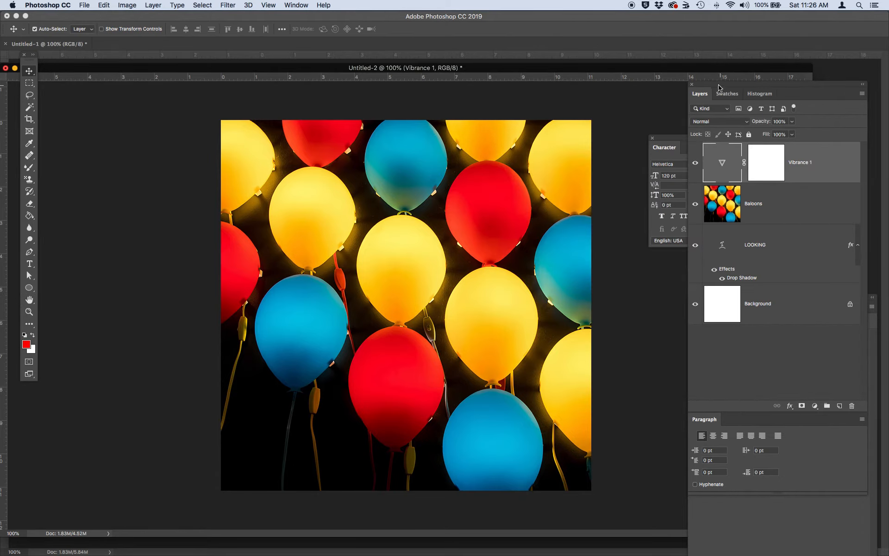
- Uncover the Vibrance adjustment's properties and set its vibrance to +73 and saturation to +91
drag(706, 83, 529, 137)
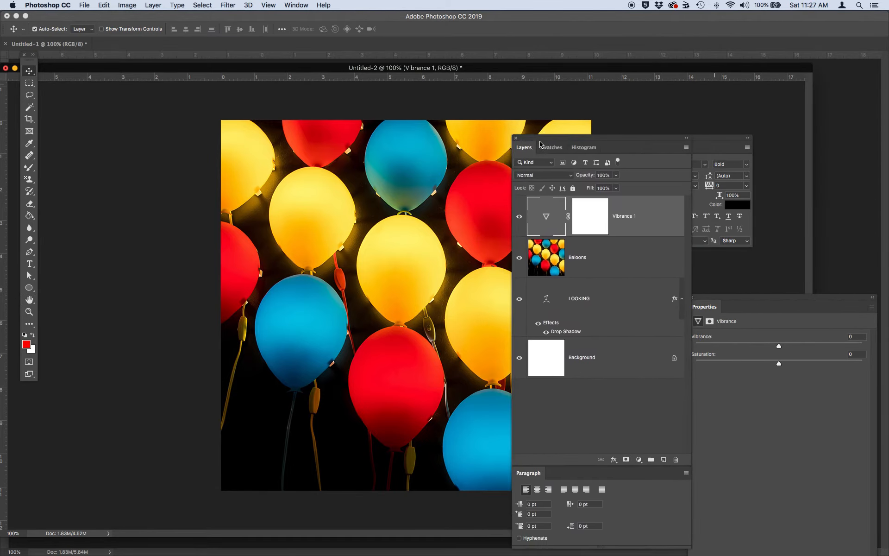
drag(720, 287, 727, 233)
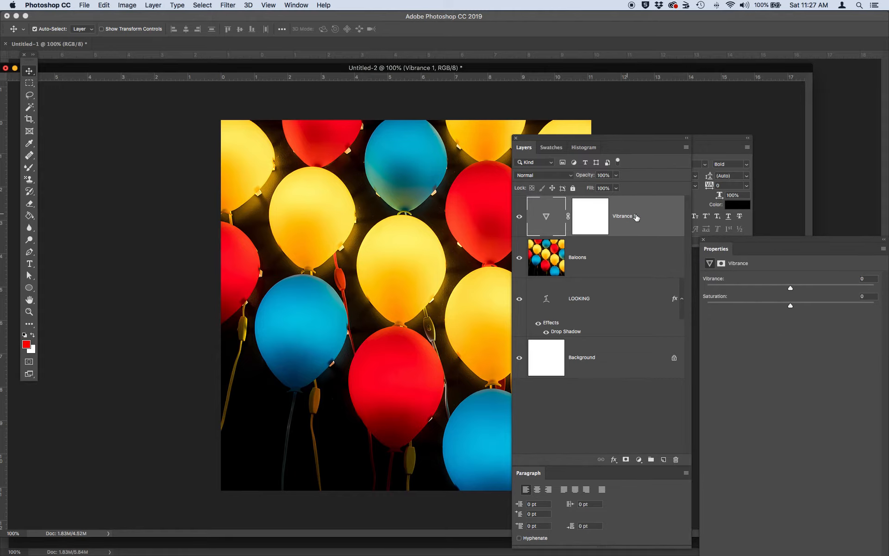
drag(791, 289, 852, 288)
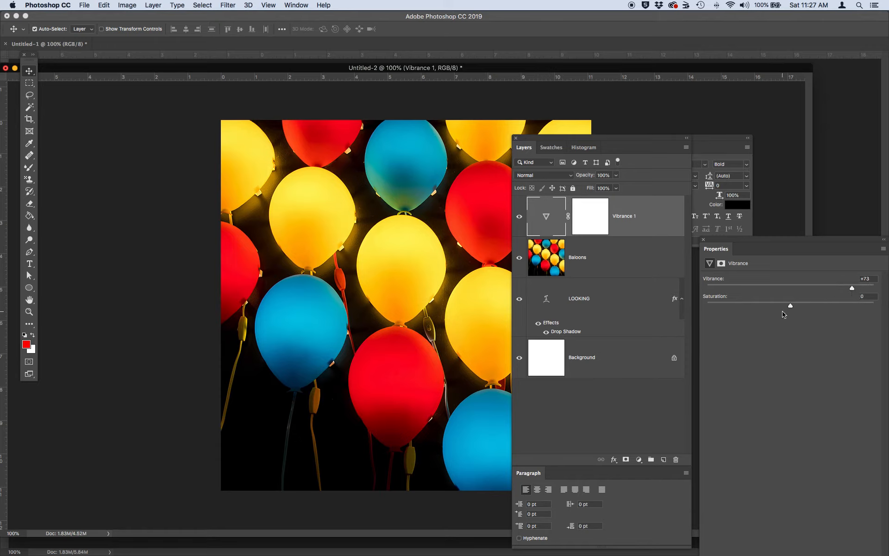
drag(790, 306, 866, 317)
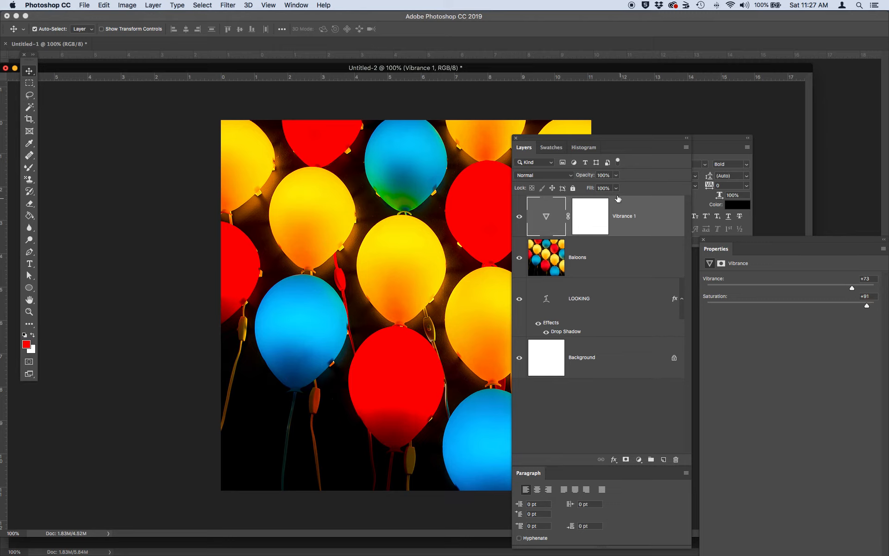
- Add a Levels adjustment layer above Vibrance 1 with input levels of 10 for shadows, 1.50 for midtones and 213 for highlights
click(639, 459)
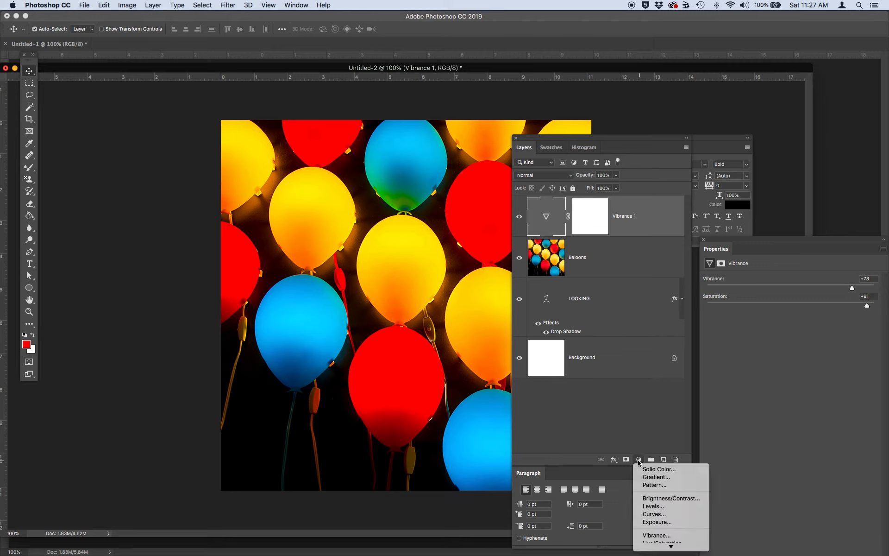
mouse_move(660, 547)
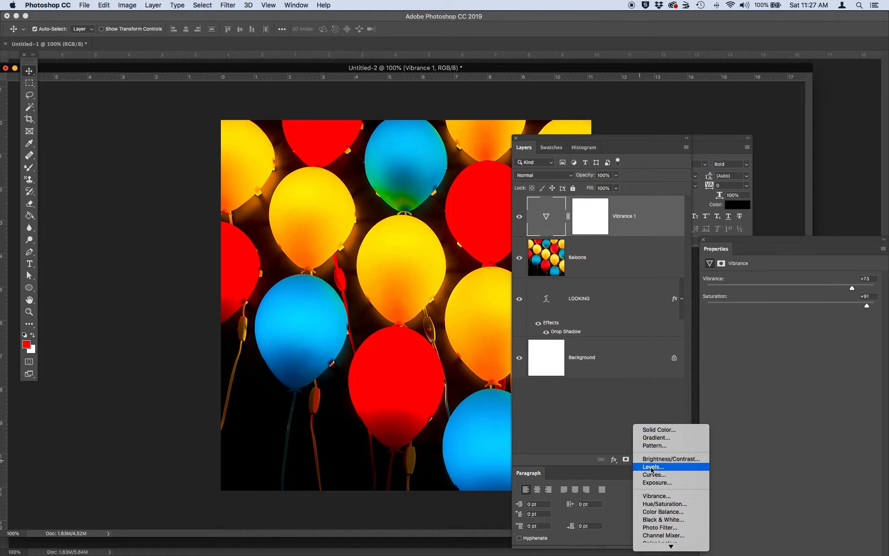
click(665, 467)
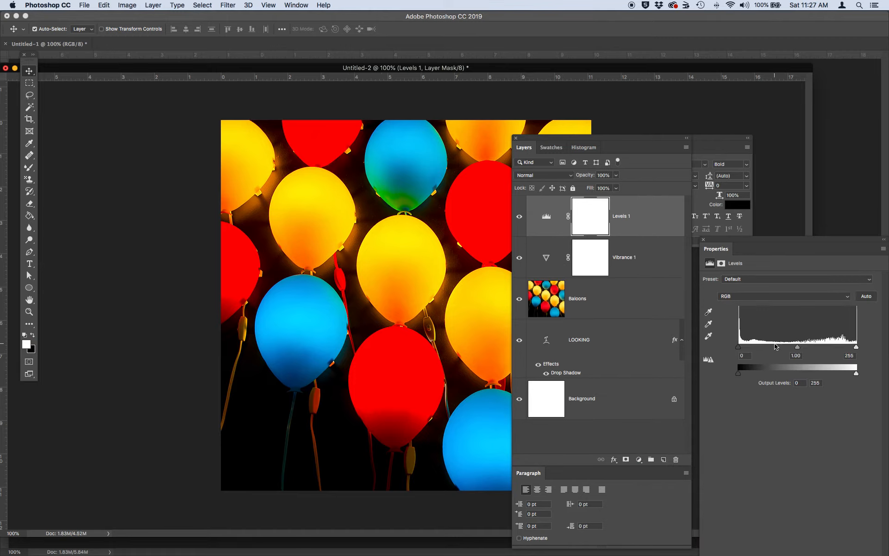
mouse_move(739, 347)
mouse_down()
mouse_move(771, 347)
mouse_move(743, 347)
mouse_up()
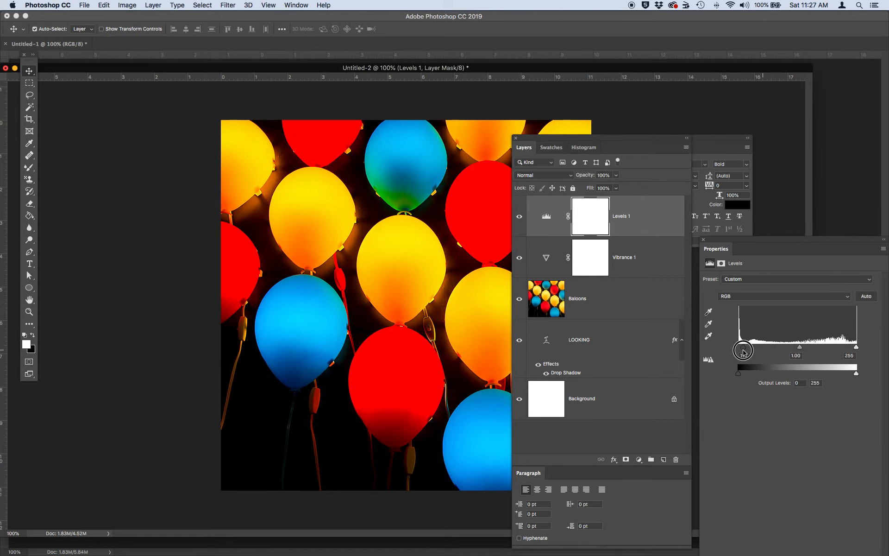
mouse_move(797, 347)
mouse_down()
mouse_move(772, 347)
mouse_move(782, 347)
mouse_up()
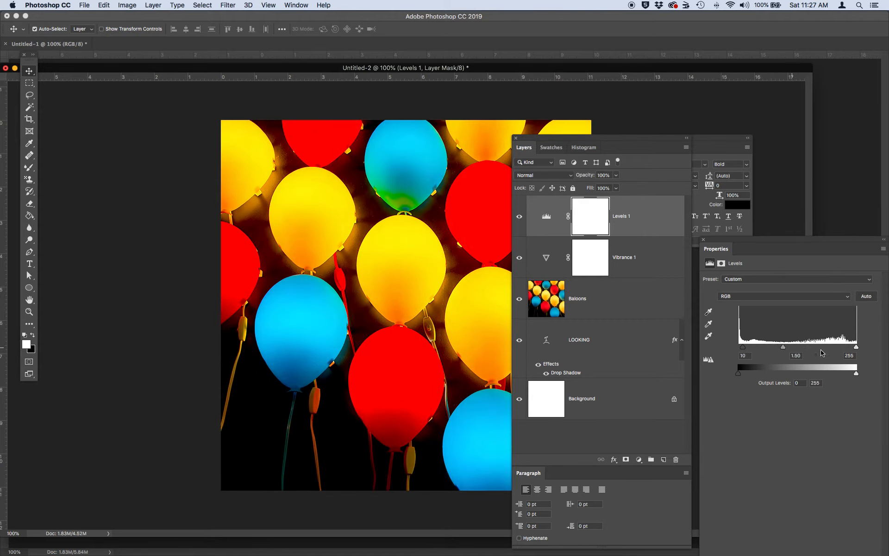
drag(855, 347, 833, 347)
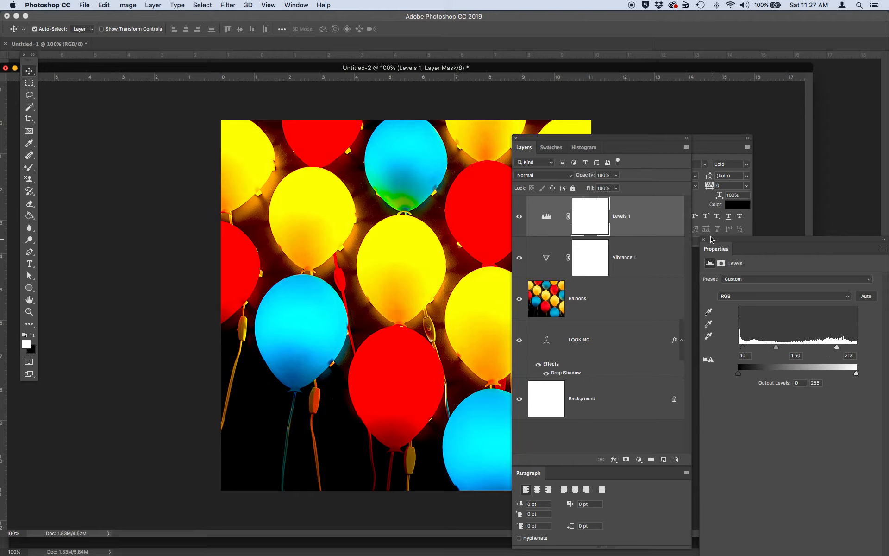
- Uncover the whole balloon canvas by moving the layer list off it, and make Baloons the active layer
drag(635, 138, 806, 126)
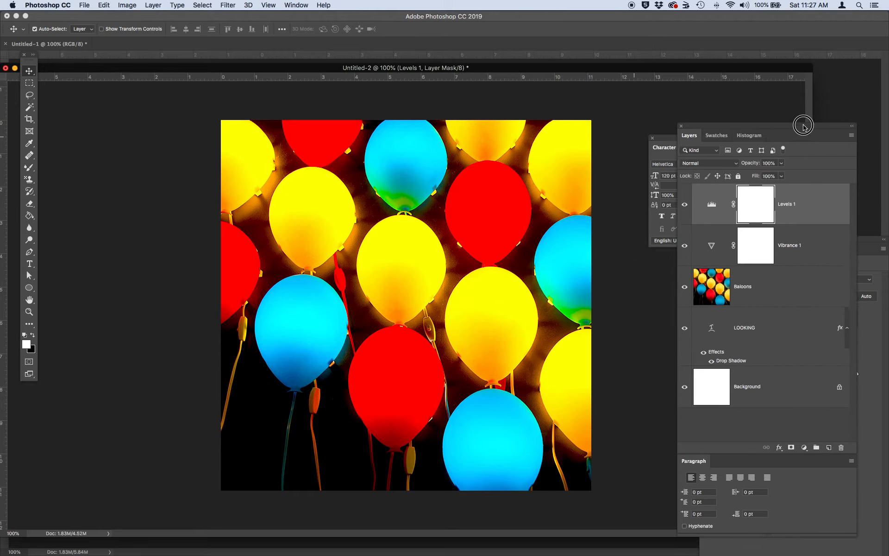
click(807, 212)
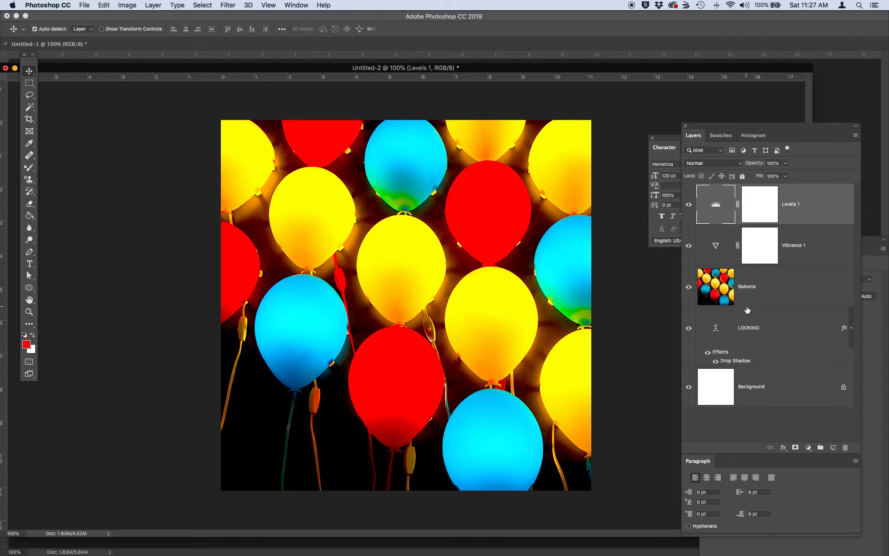
click(769, 291)
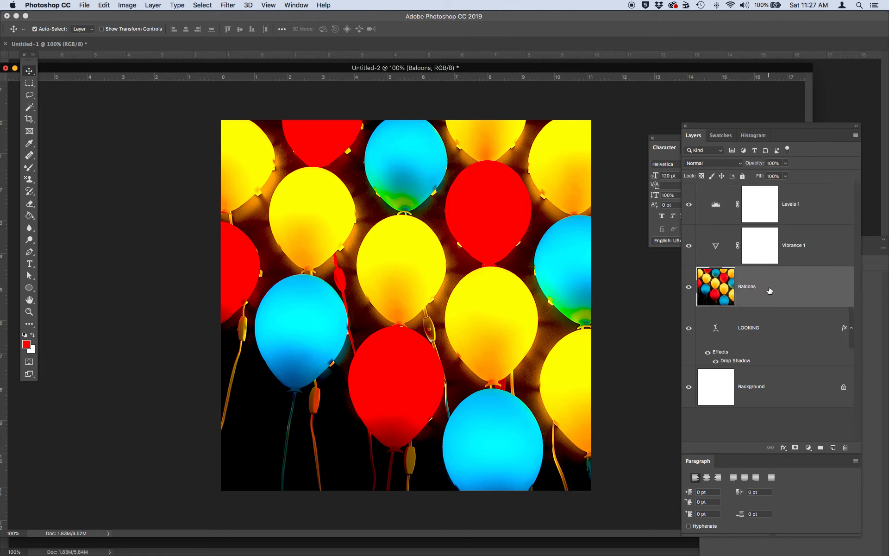
click(855, 136)
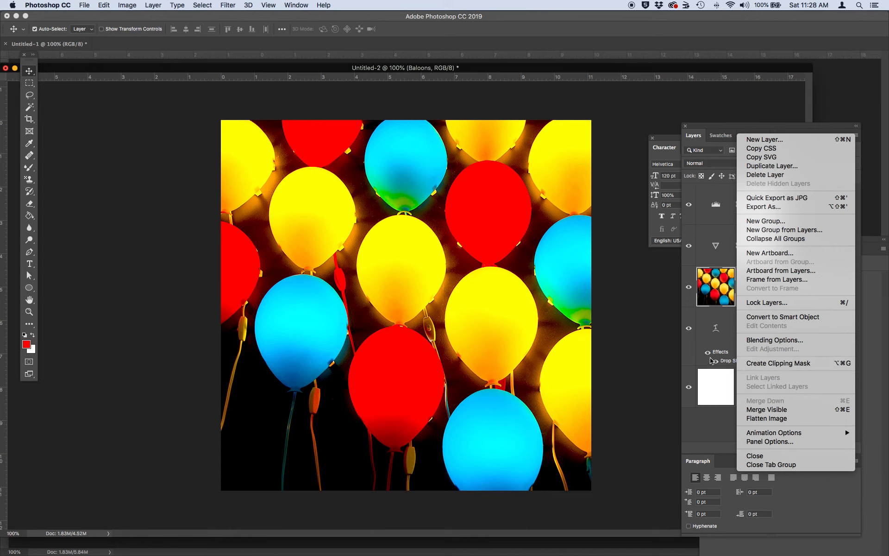
click(693, 293)
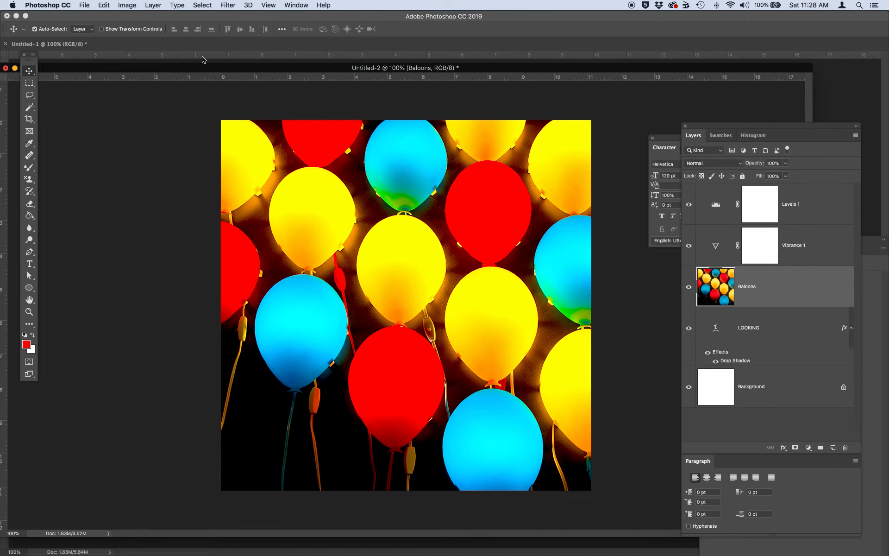
click(153, 5)
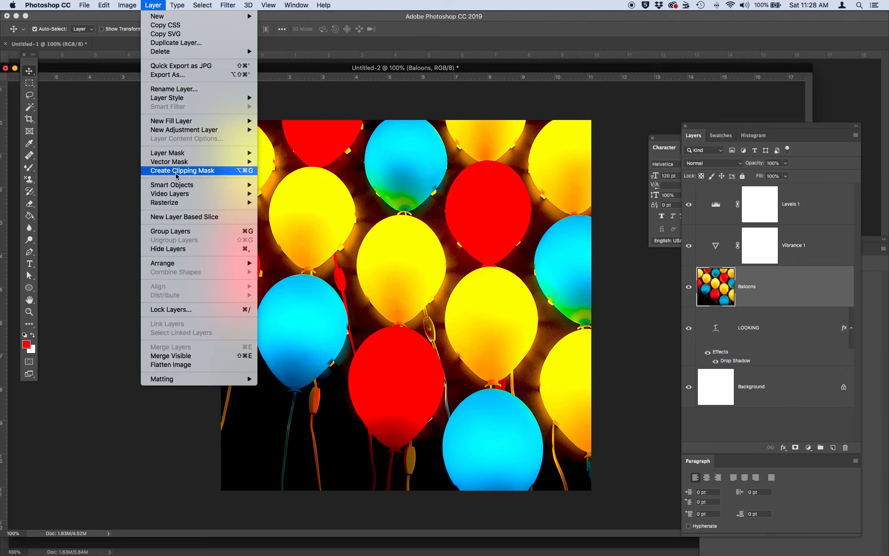
click(153, 5)
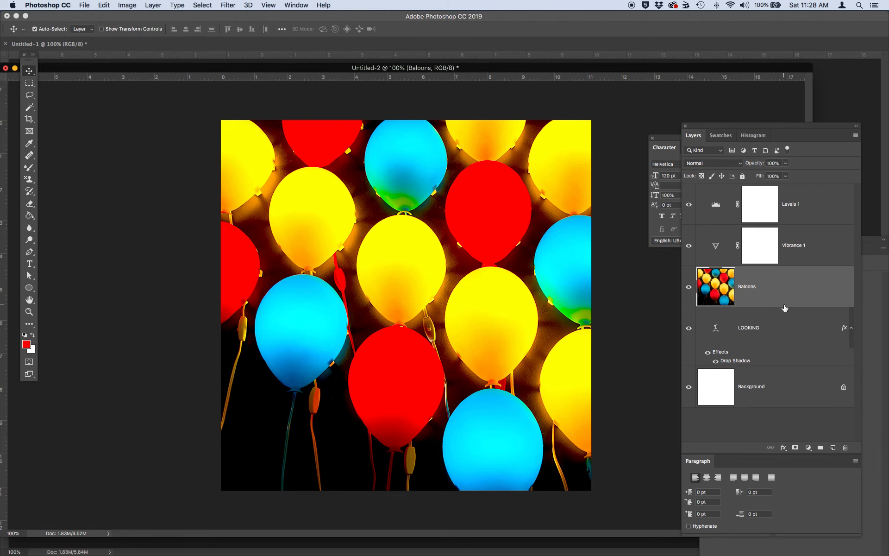
- Clip the Baloons layer to the LOOKING text layer beneath it and bring the layer list closer to the canvas
drag(784, 308, 781, 306)
alt+click(780, 306)
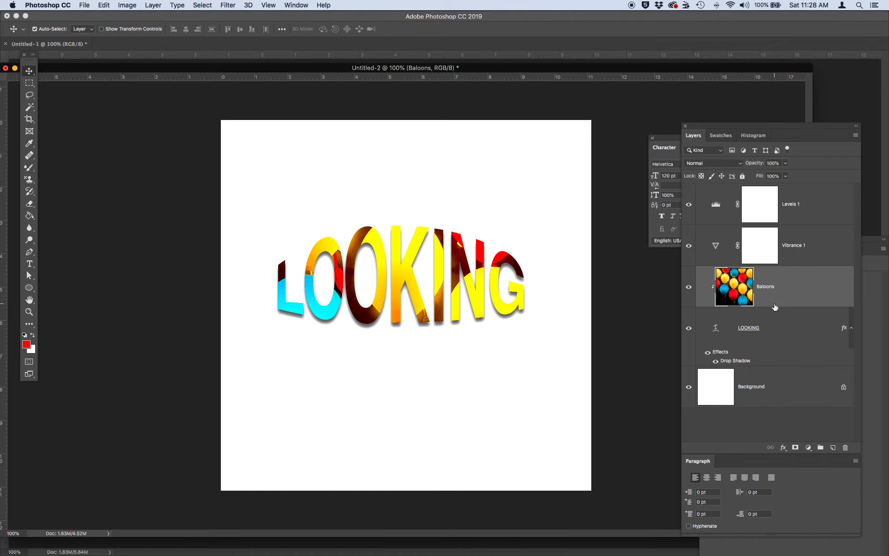
drag(722, 128, 659, 96)
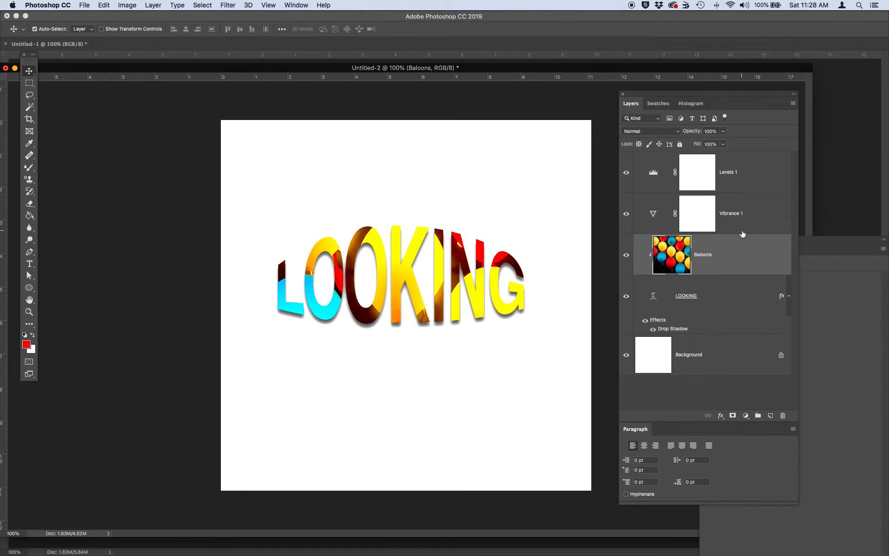